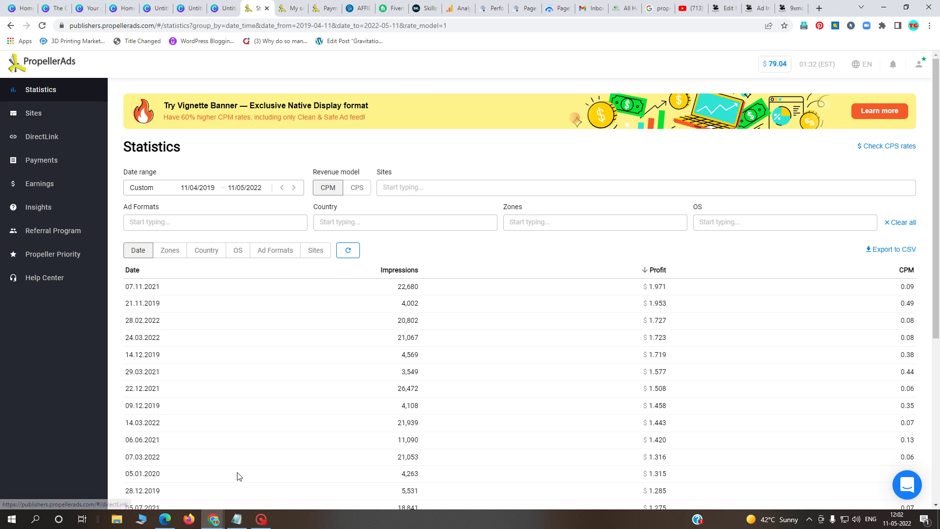
pyautogui.click(261, 519)
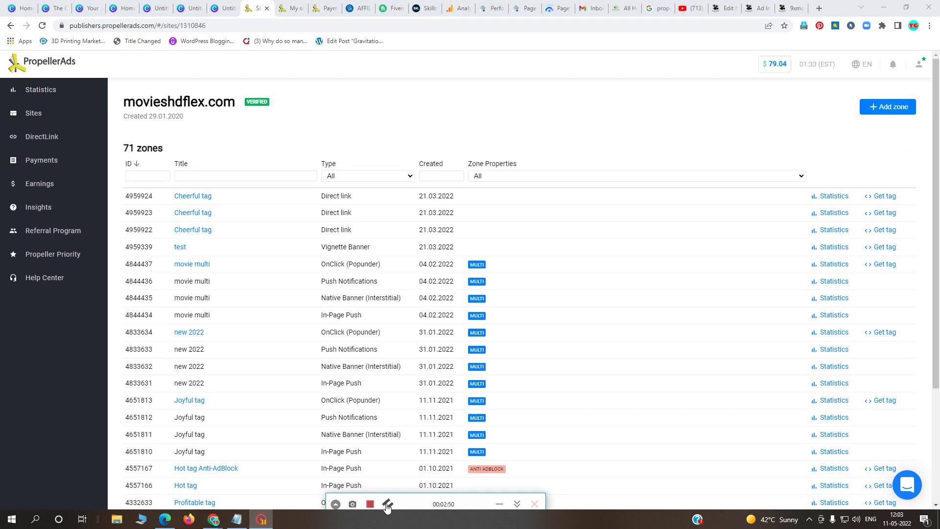
pyautogui.click(363, 139)
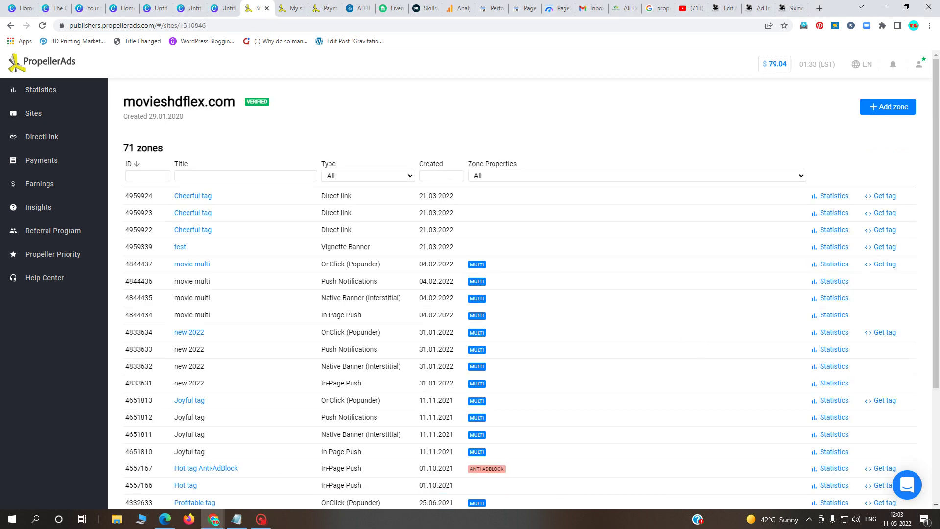
# - Start adding a new zone to the movieshdflex.com site to open its ad format selection
pyautogui.scroll(-3, 463, 345)
pyautogui.scroll(3, 467, 345)
pyautogui.click(890, 107)
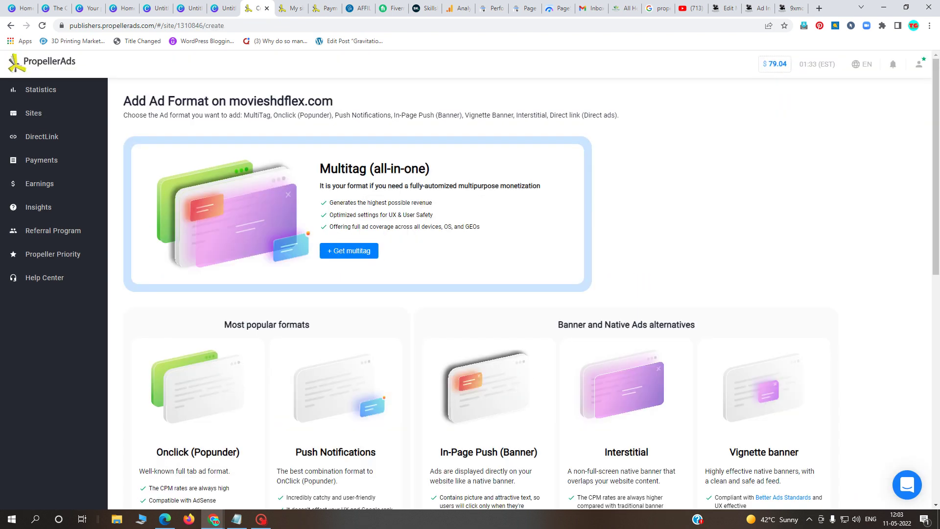
# - Review the available ad formats for movieshdflex.com, from Multitag and the popular formats to the banner alternatives and Direct Link ads
pyautogui.scroll(-2, 330, 299)
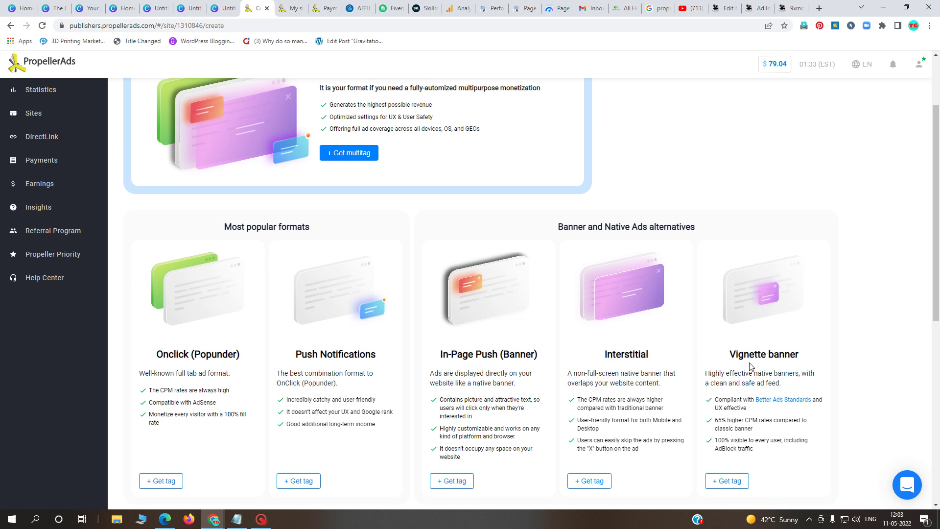
pyautogui.scroll(-2, 798, 365)
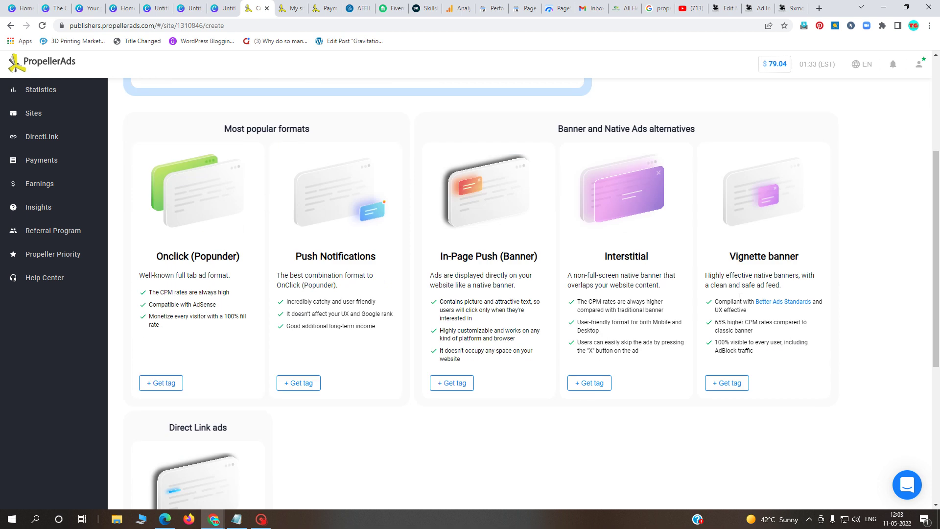
pyautogui.scroll(-3, 763, 334)
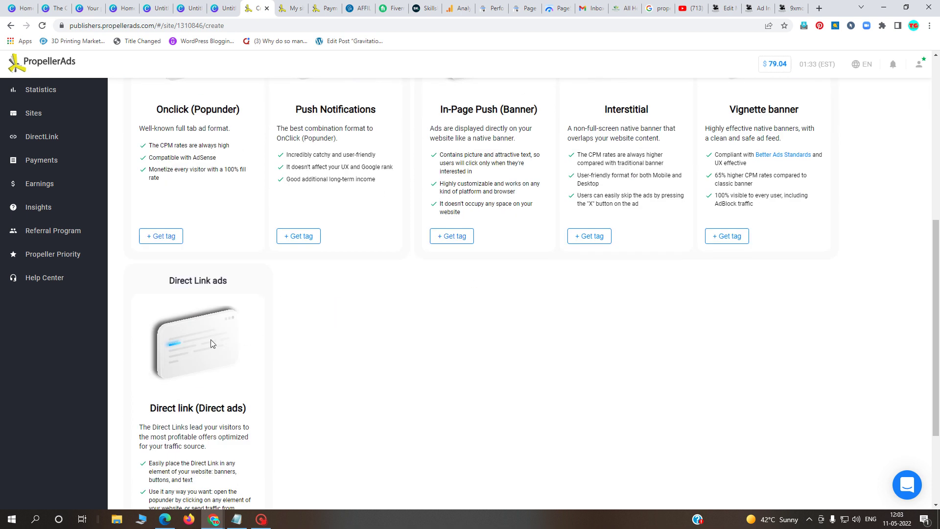
pyautogui.scroll(-2, 306, 376)
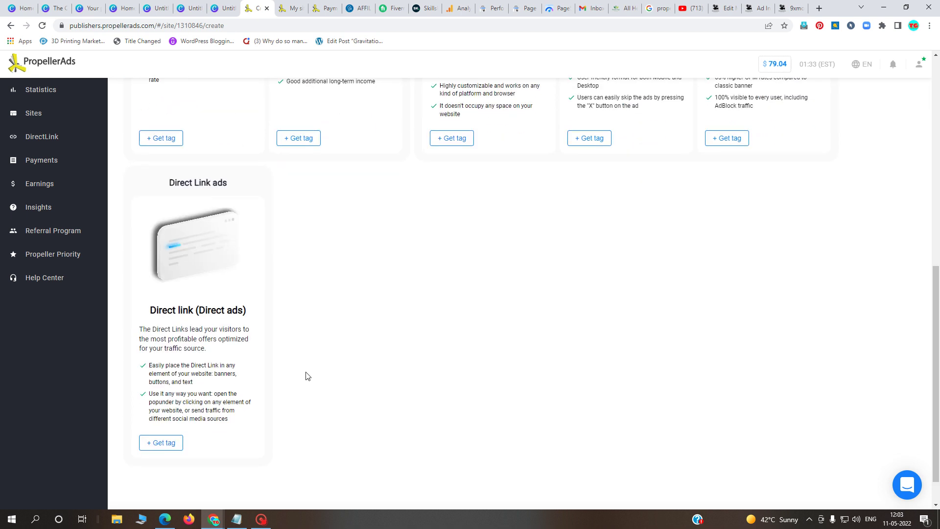
pyautogui.scroll(7, 307, 376)
pyautogui.scroll(-2, 366, 348)
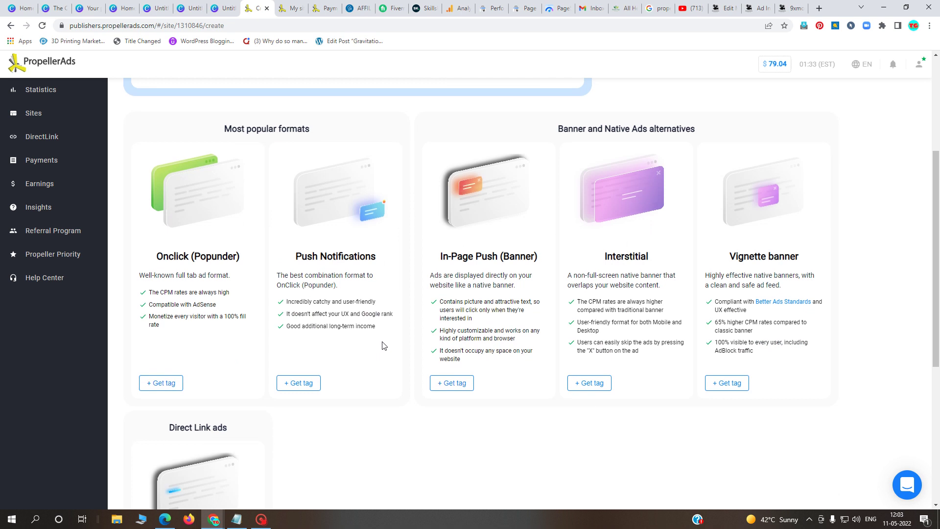
pyautogui.scroll(4, 382, 342)
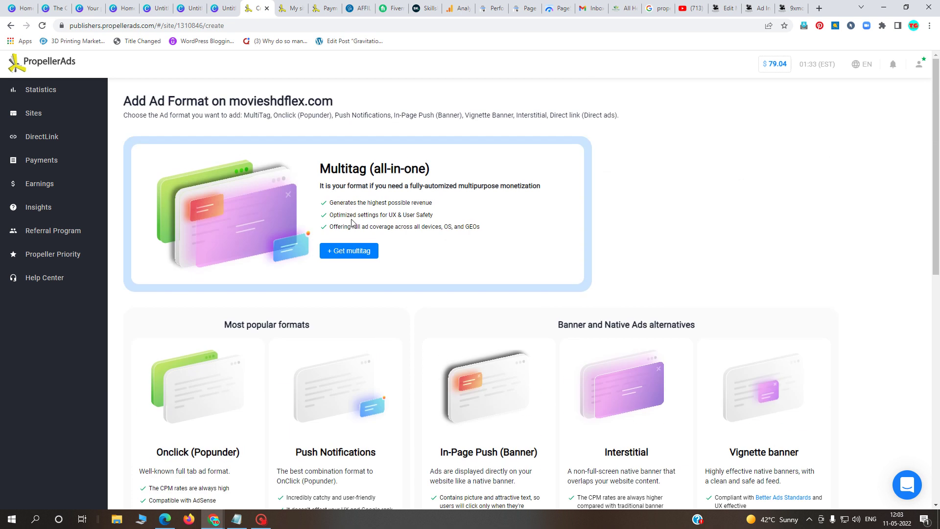
pyautogui.click(261, 519)
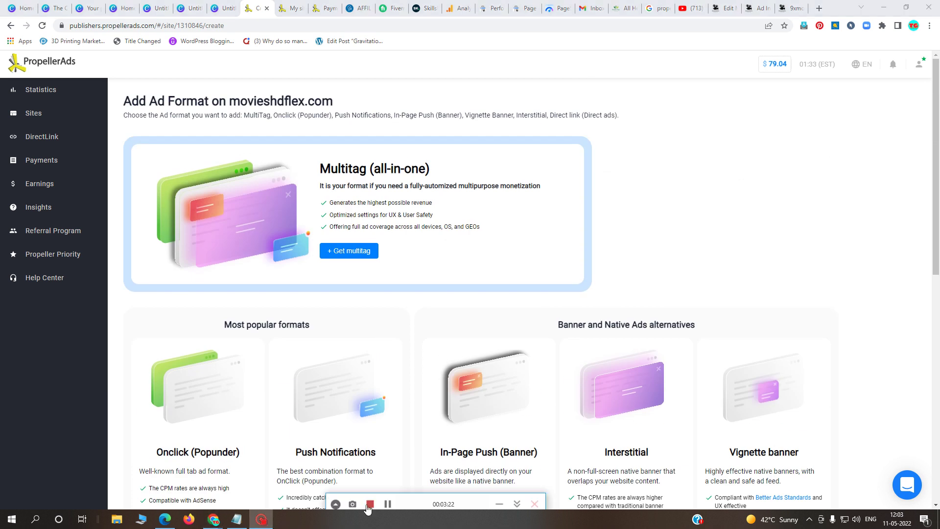
pyautogui.click(387, 505)
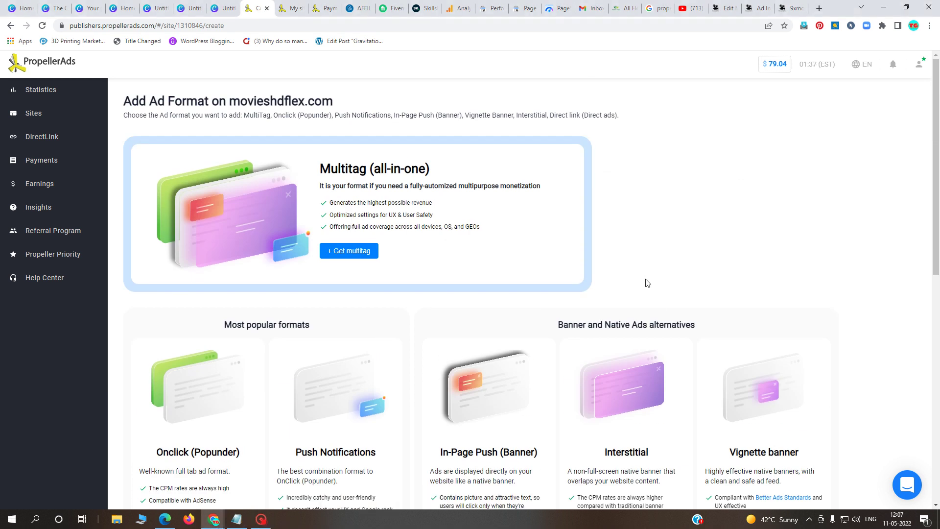
# - Examine the Vignette banner format and compare it with the other formats, including the Direct link (Direct ads) description
pyautogui.scroll(-3, 372, 258)
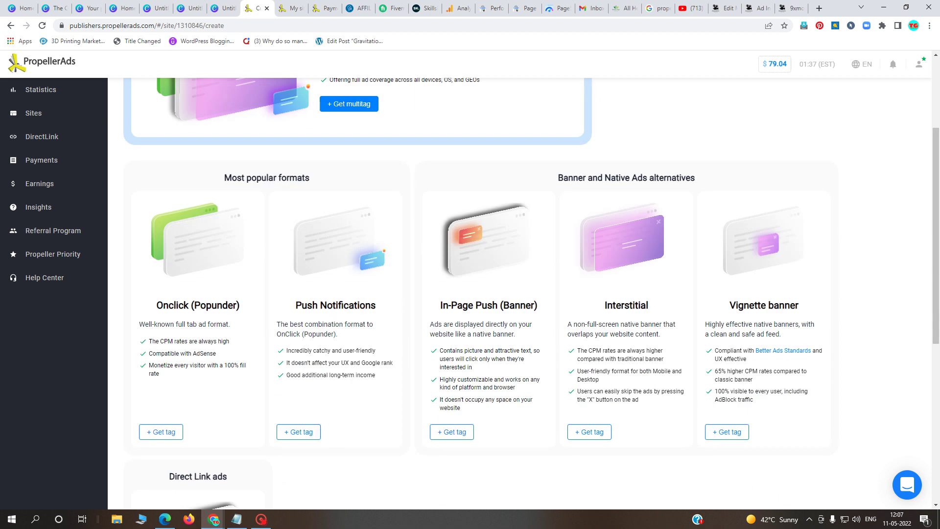
pyautogui.moveTo(729, 304); pyautogui.dragTo(803, 307)
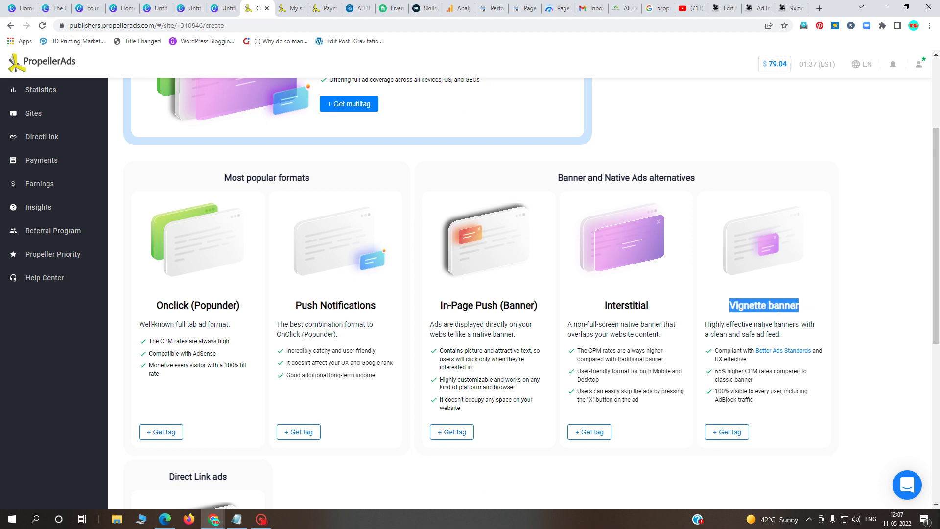
pyautogui.scroll(-3, 748, 356)
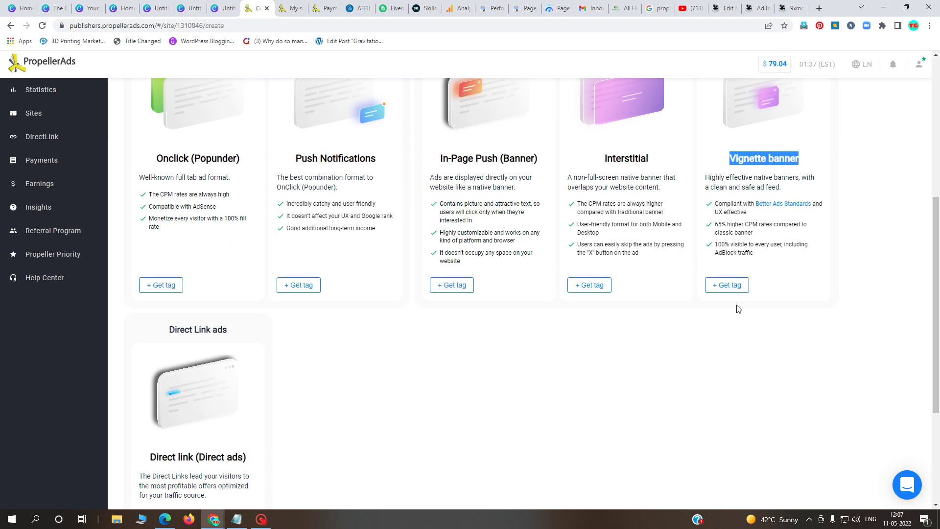
pyautogui.scroll(6, 738, 308)
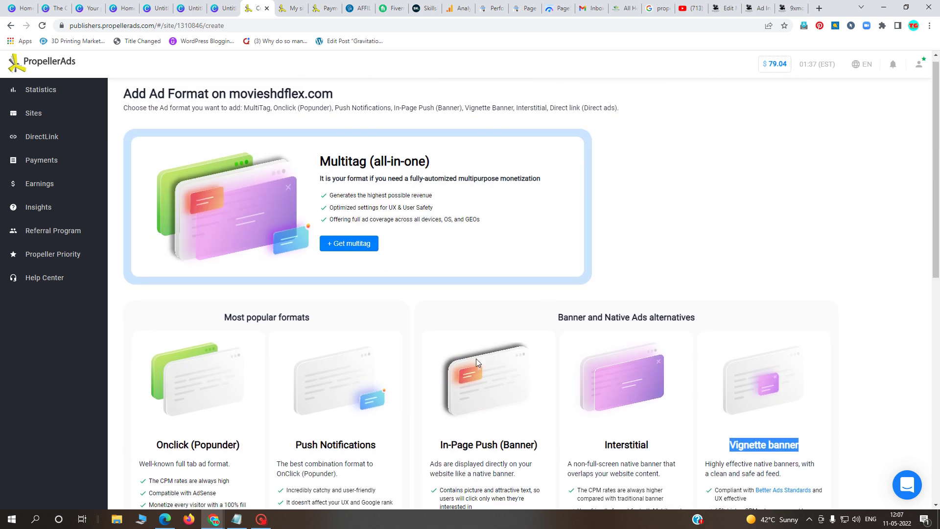
pyautogui.scroll(-7, 476, 358)
pyautogui.scroll(-3, 463, 389)
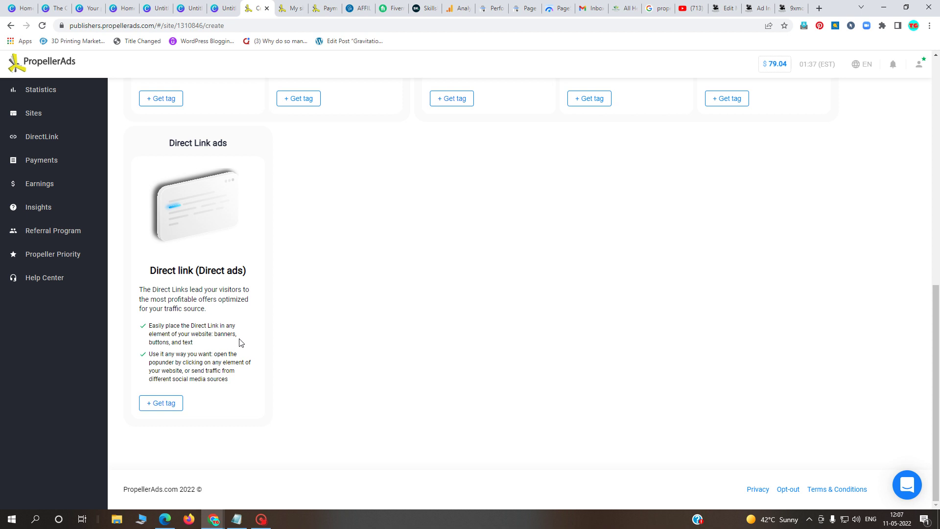
pyautogui.scroll(3, 241, 343)
pyautogui.scroll(-2, 239, 384)
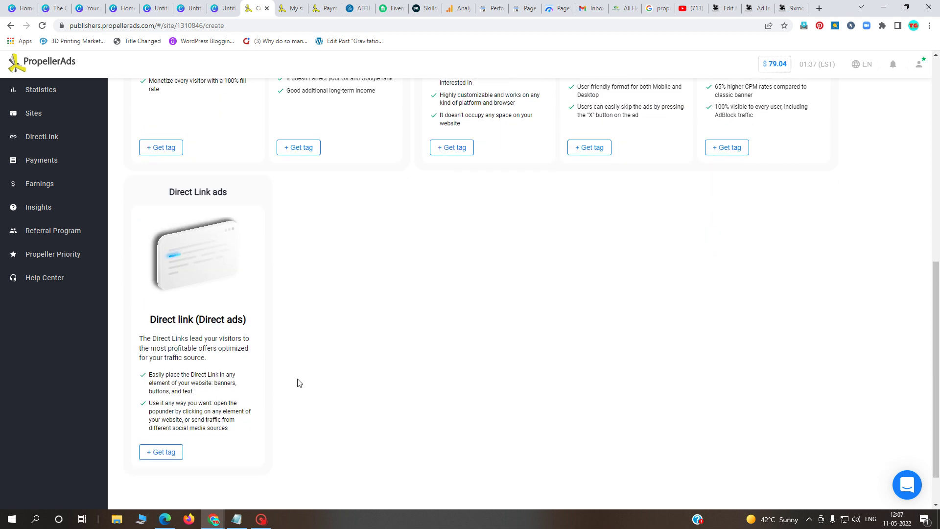
# - Open the Epic link entry in the publisher account's Direct Link list and copy its URL
pyautogui.click(289, 7)
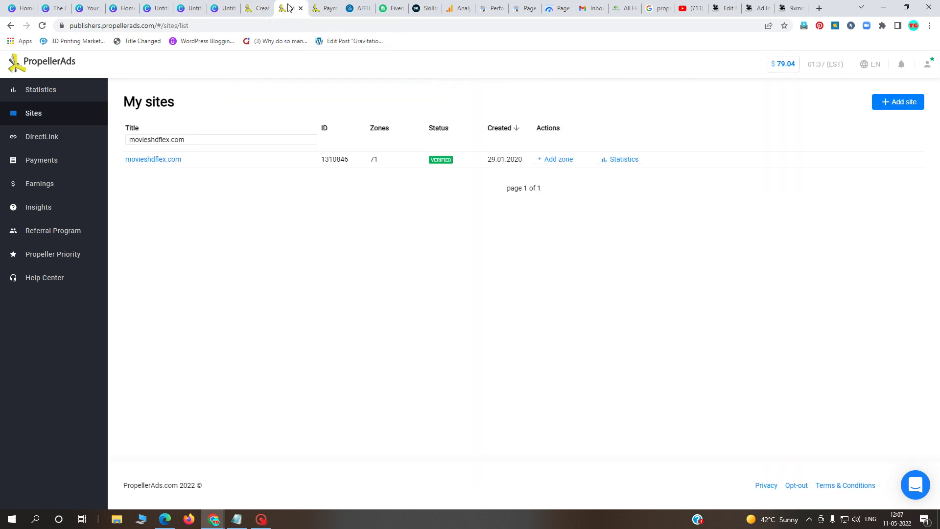
pyautogui.click(328, 8)
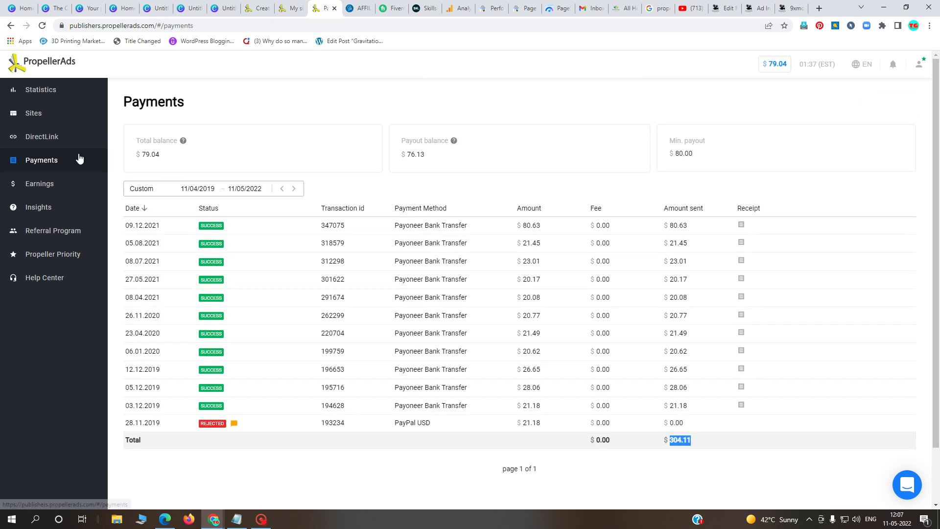
pyautogui.click(34, 139)
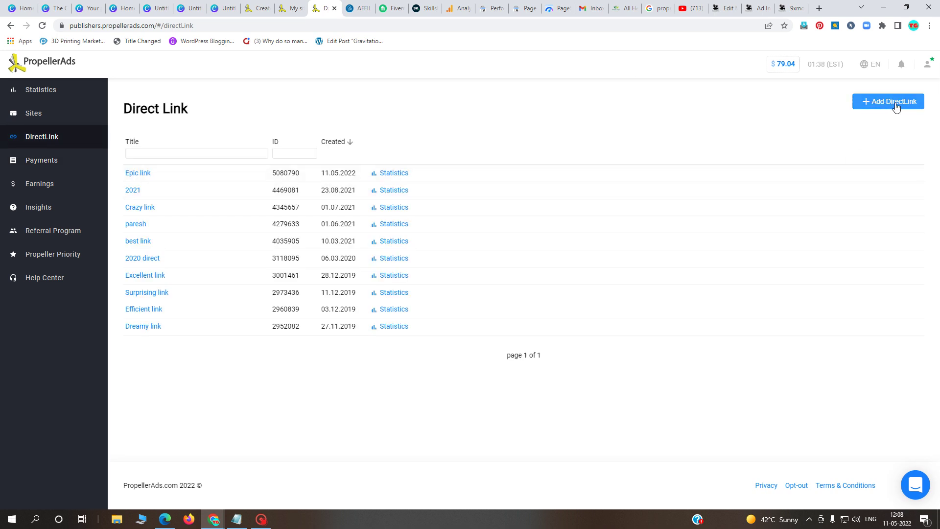
pyautogui.click(134, 175)
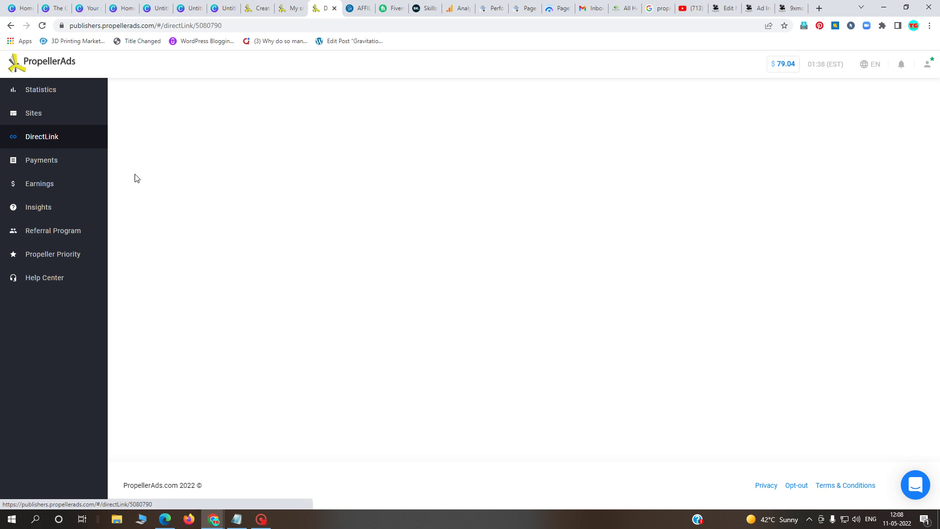
pyautogui.tripleClick(153, 142)
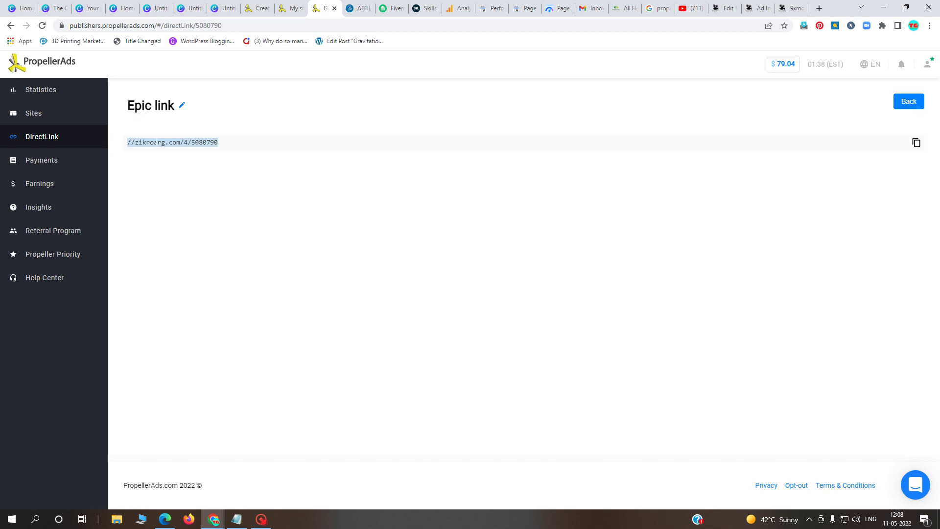
pyautogui.rightClick(153, 142)
pyautogui.click(165, 151)
# - Switch to the 9xmovies in hindi page on movieshdflex.com, close the popunder ad and open the haseen dillruba full movie download article
pyautogui.click(798, 6)
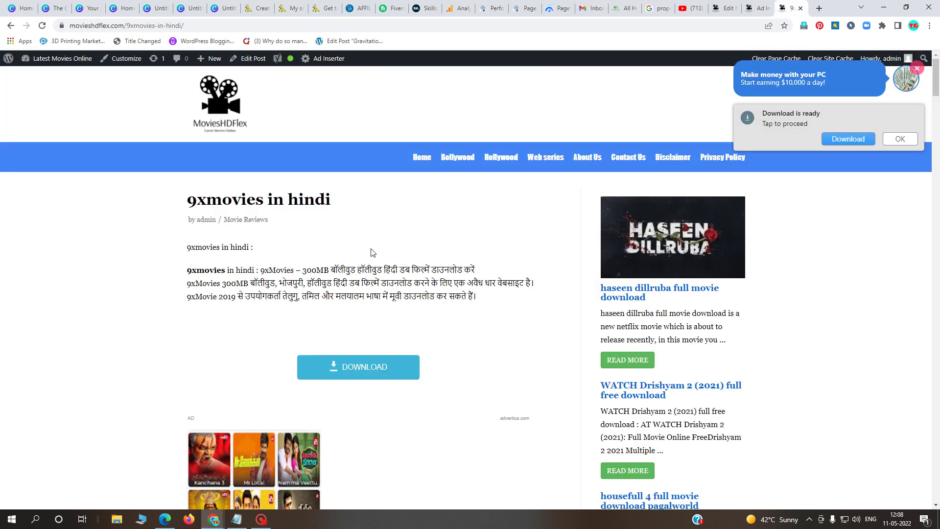
pyautogui.scroll(-3, 370, 253)
pyautogui.click(647, 212)
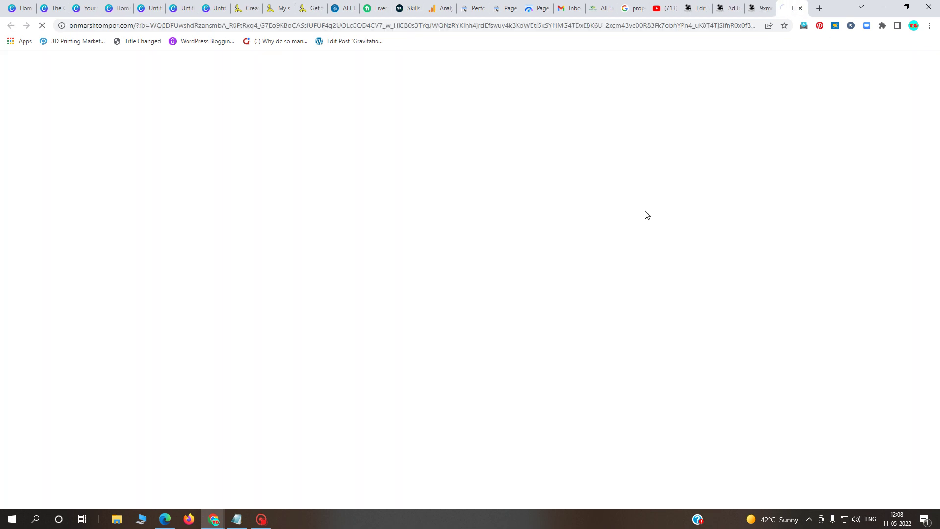
pyautogui.hotkey('ctrl', 'w')
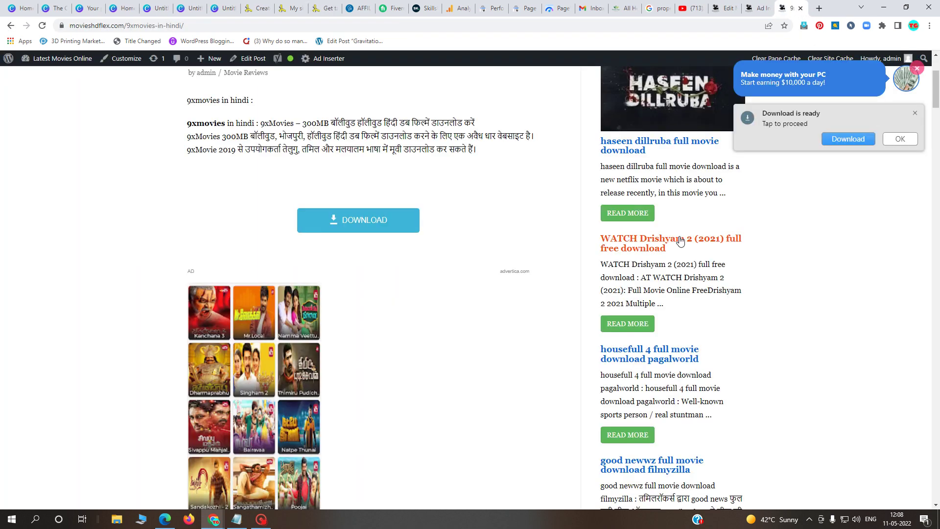
pyautogui.click(636, 214)
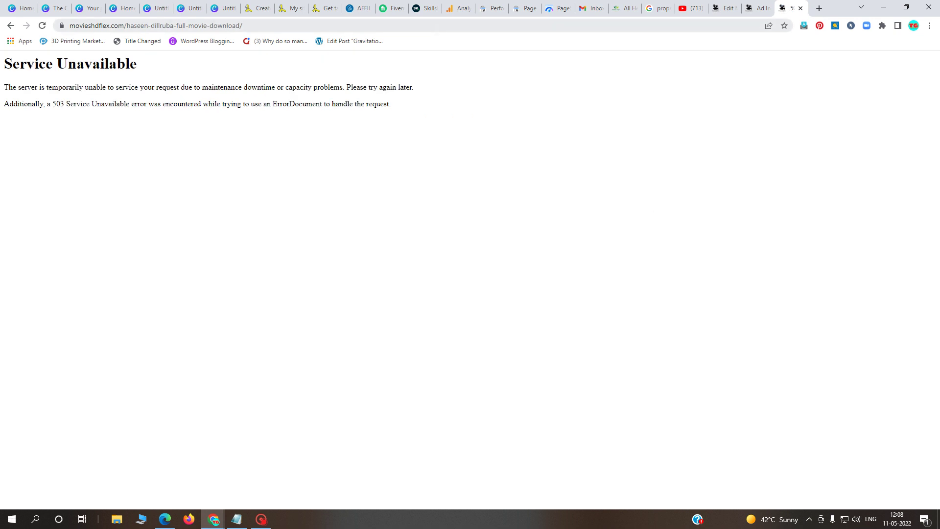
# - Try to reload the haseen dillruba full movie download article page
pyautogui.click(156, 25)
pyautogui.press('Return')
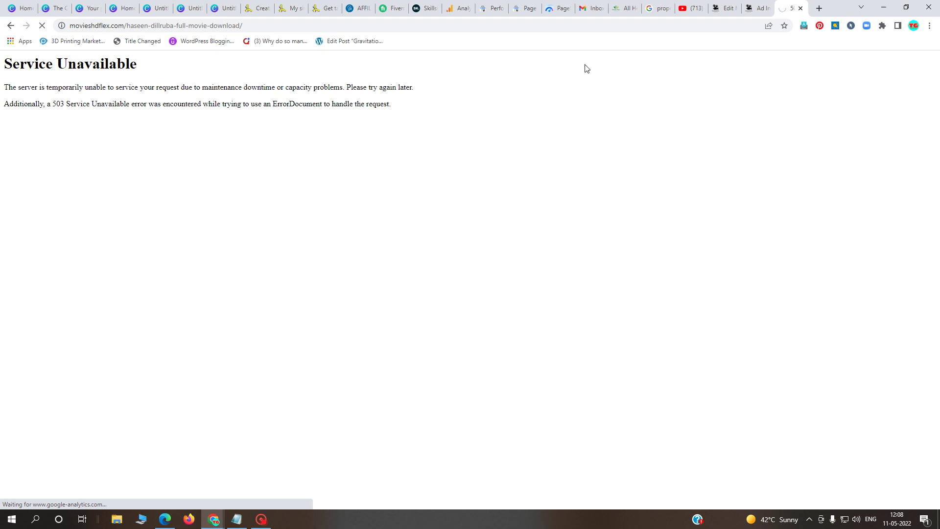
pyautogui.click(206, 25)
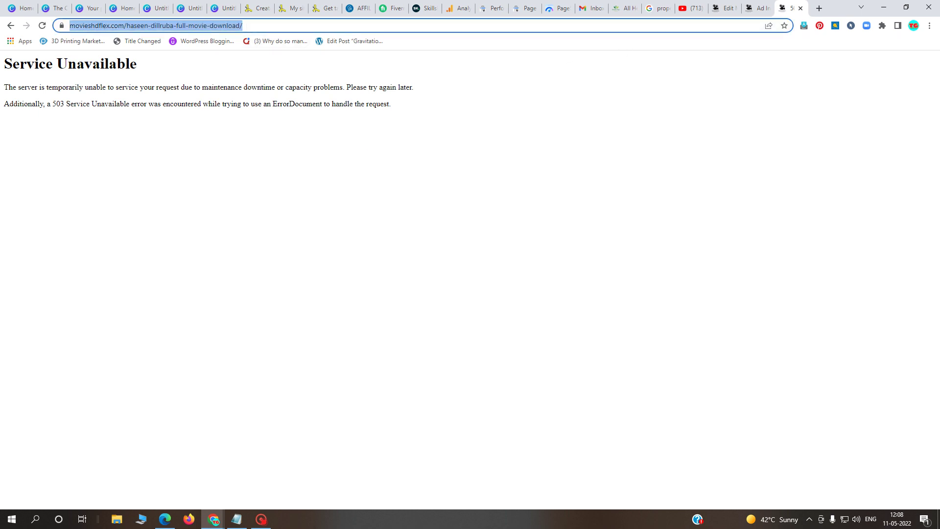
pyautogui.press('Escape')
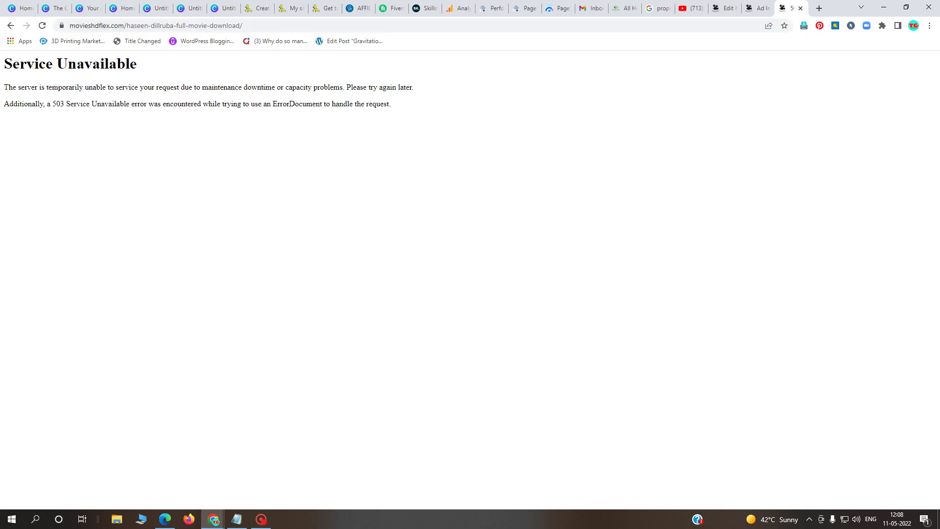
pyautogui.hotkey('ctrl', 'l')
pyautogui.press('Return')
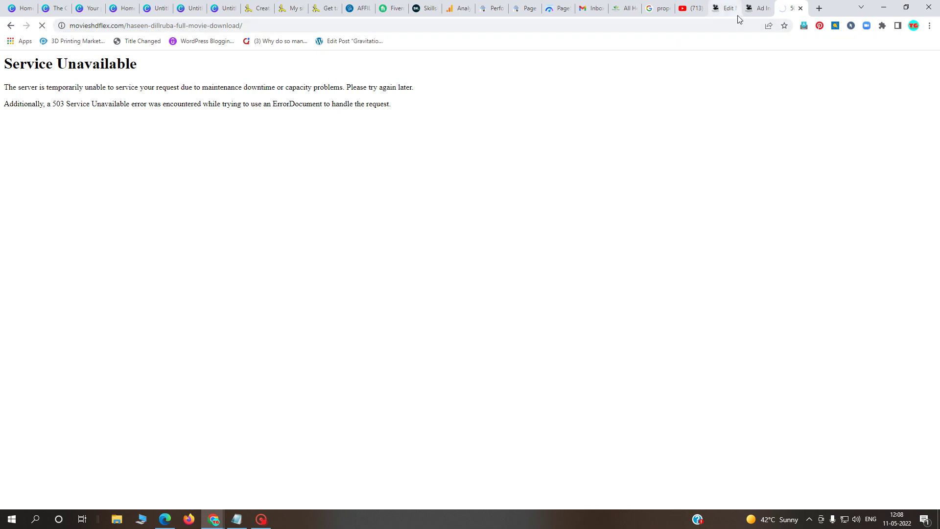
# - Leave the article, load the movieshdflex.com home page and look over its content
pyautogui.click(11, 27)
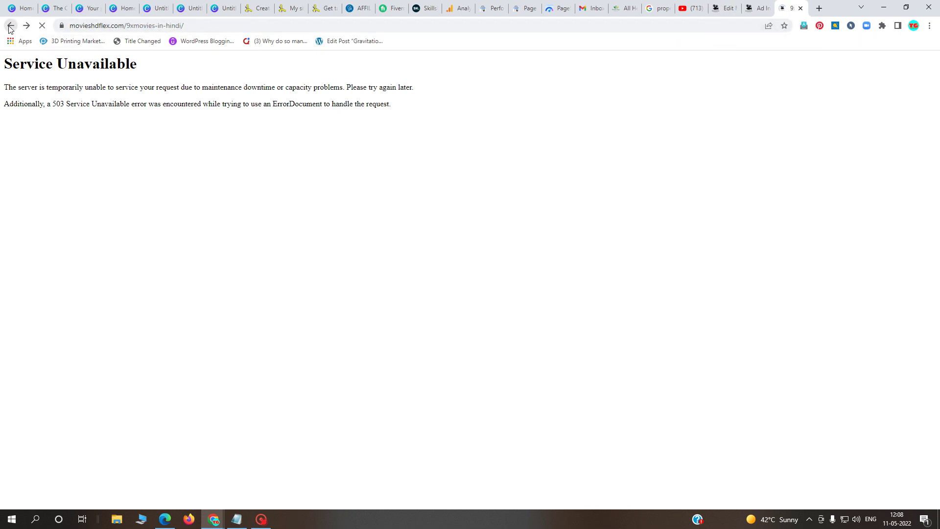
pyautogui.click(12, 31)
pyautogui.click(350, 25)
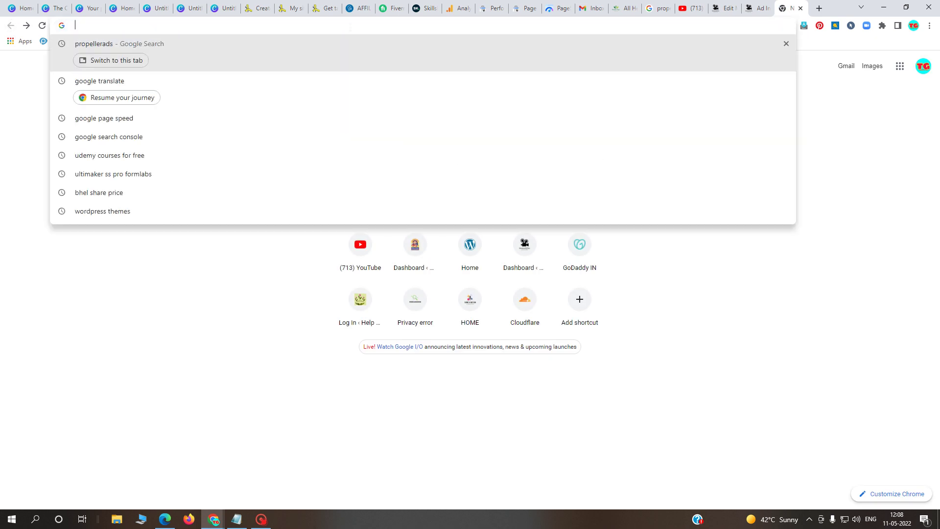
pyautogui.write('movieshdflex.com')
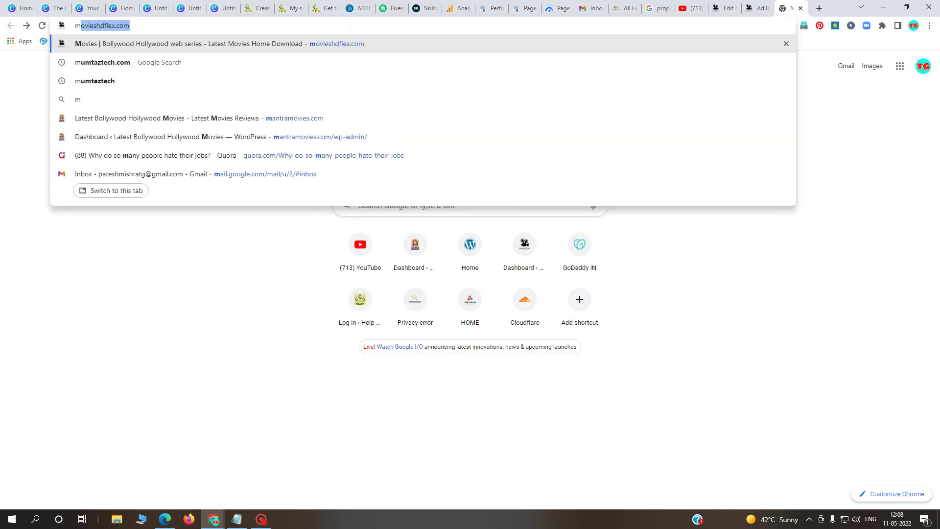
pyautogui.press('Return')
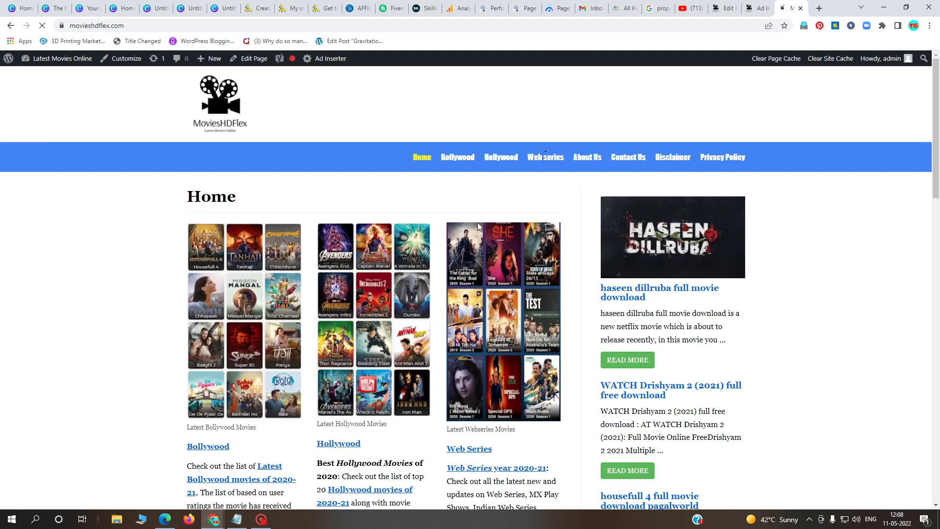
pyautogui.scroll(-4, 558, 245)
pyautogui.scroll(5, 562, 253)
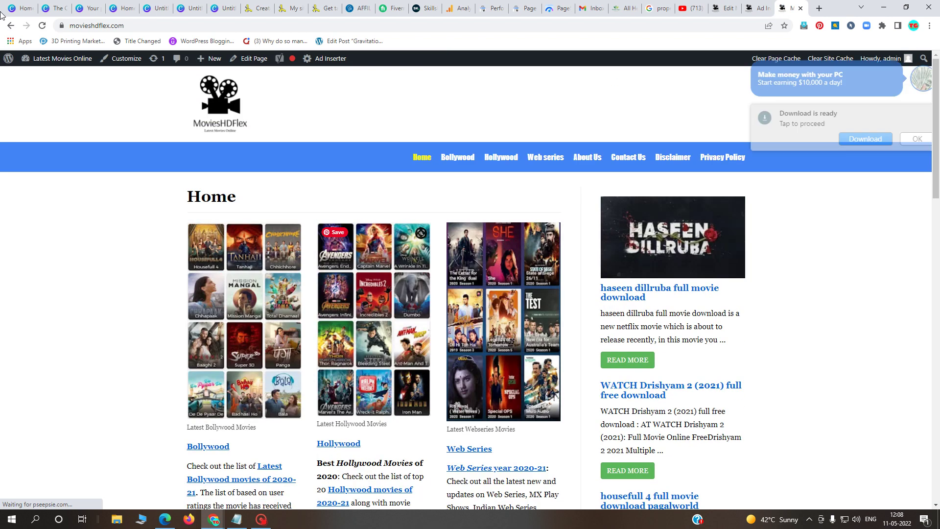
# - Open the good newwz full movie download filmyzilla article from the home page's post list and close the popunder ad
pyautogui.scroll(-7, 490, 263)
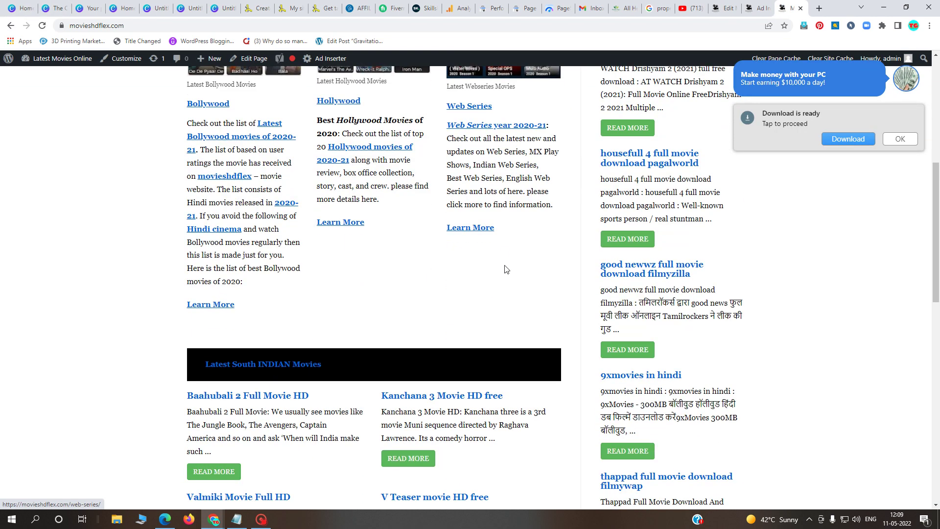
pyautogui.click(629, 245)
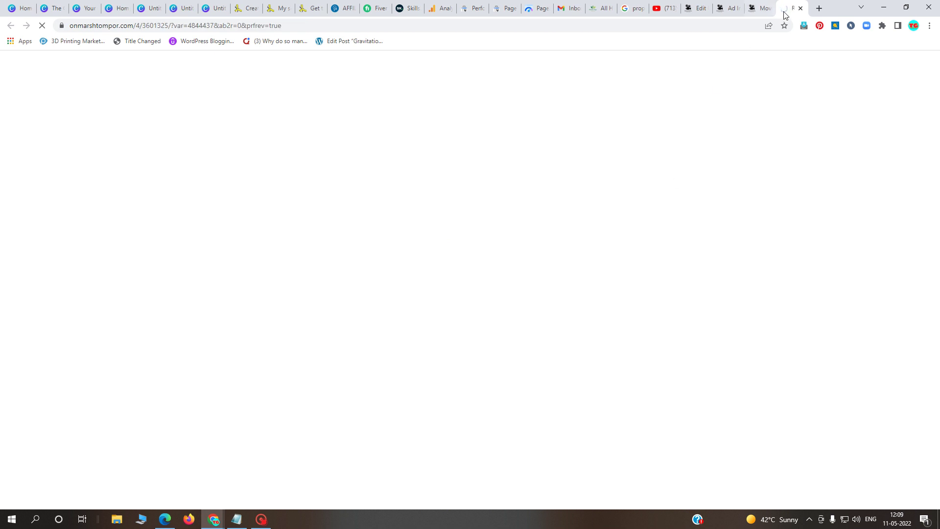
pyautogui.click(800, 9)
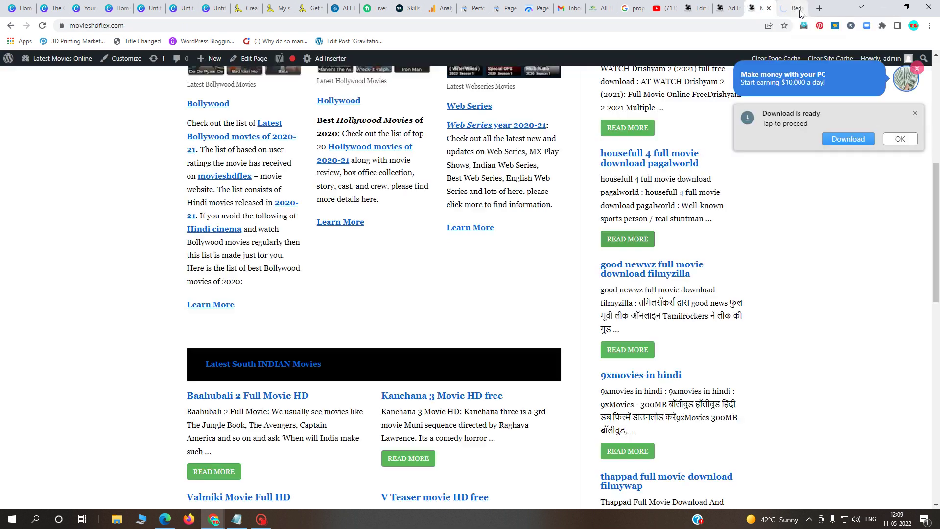
pyautogui.click(633, 351)
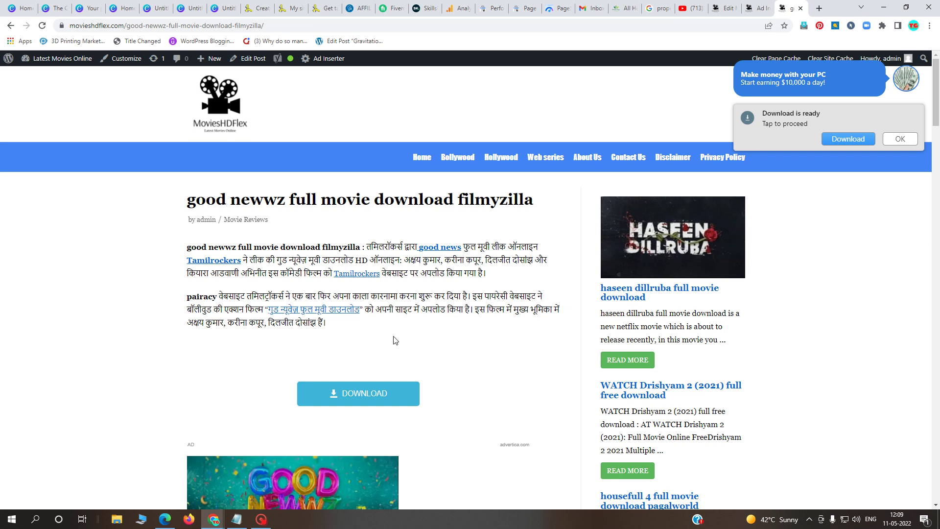
# - Look over the beginning of the good newwz article and close the full-screen extension ad covering it
pyautogui.scroll(-2, 393, 340)
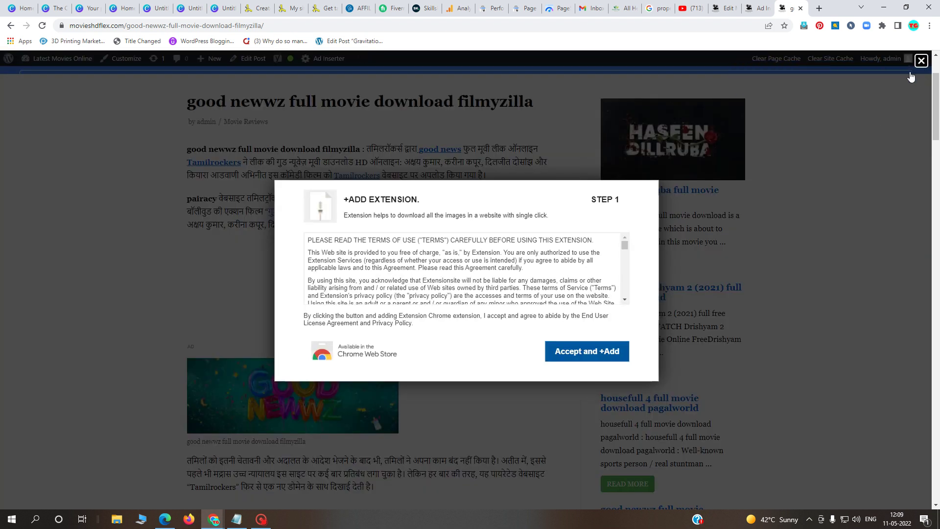
pyautogui.click(921, 60)
pyautogui.click(928, 12)
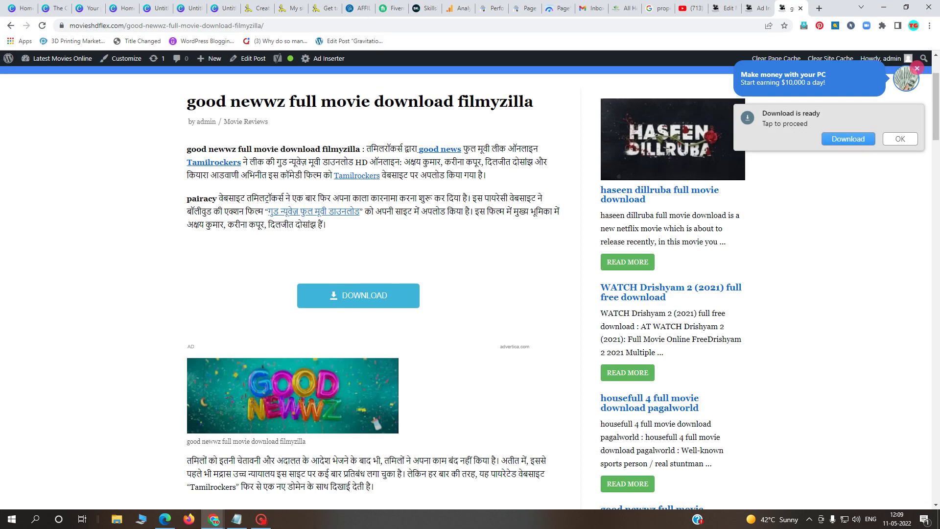
# - Switch to the Affilist publisher account, open its payment history and highlight the ad revenue of individual payouts
pyautogui.click(356, 9)
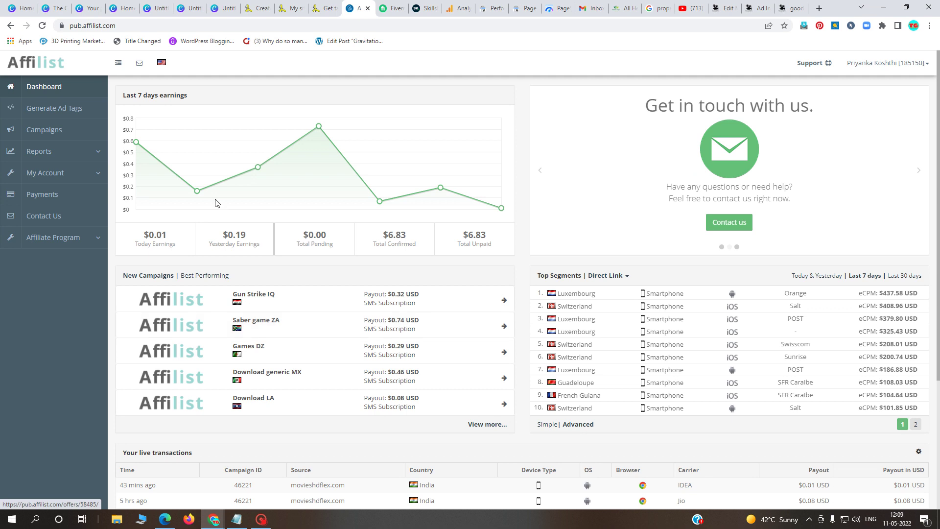
pyautogui.click(38, 196)
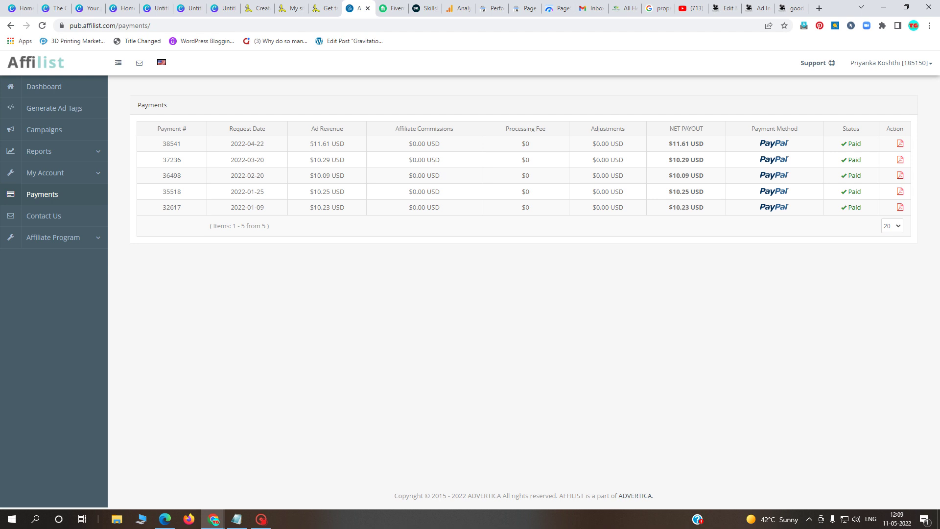
pyautogui.tripleClick(310, 145)
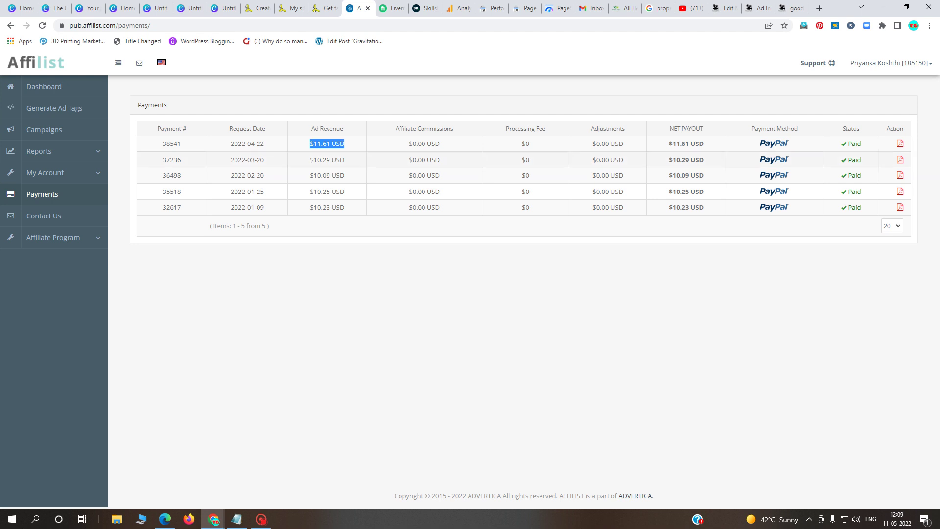
pyautogui.click(356, 156)
pyautogui.moveTo(310, 160); pyautogui.dragTo(368, 192)
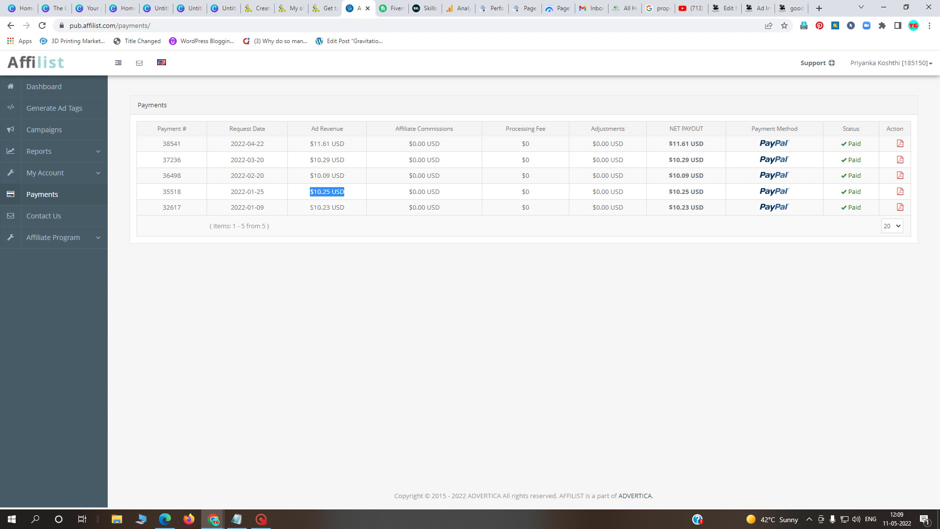
pyautogui.moveTo(310, 207); pyautogui.dragTo(357, 212)
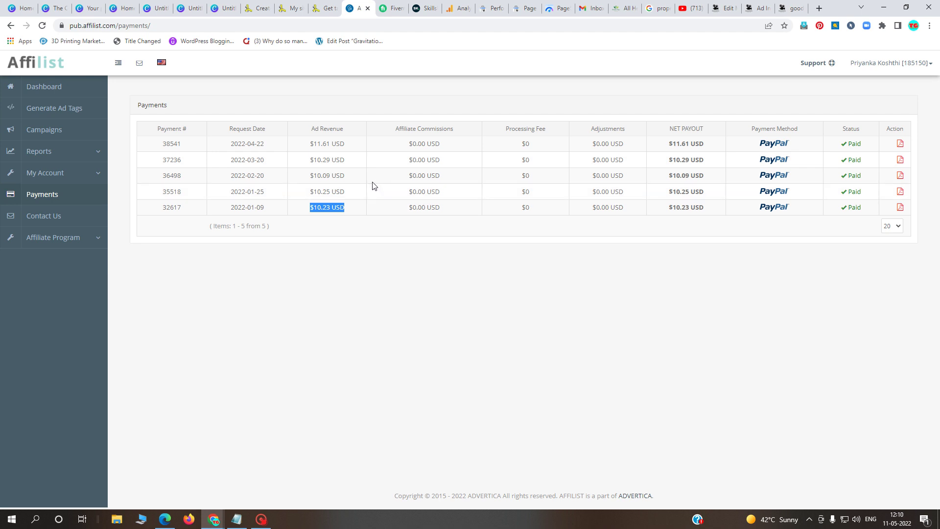
pyautogui.tripleClick(343, 143)
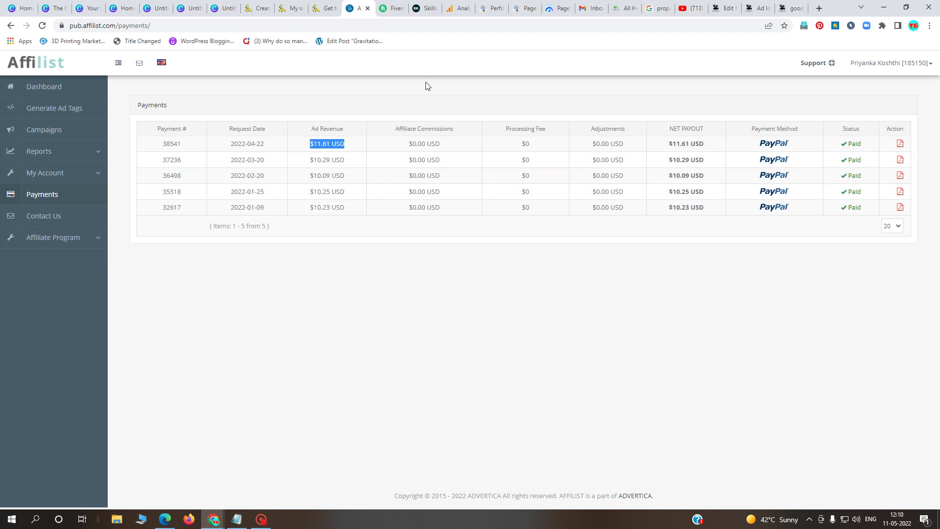
# - Revisit the Epic link page in PropellerAds, test the larger green Download banner in the good newwz article and return to the article
pyautogui.click(322, 9)
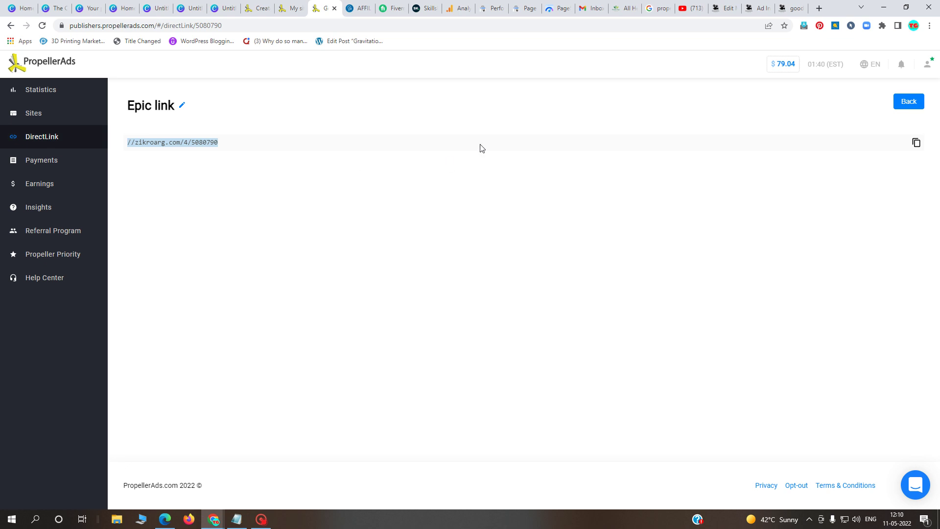
pyautogui.click(780, 12)
pyautogui.scroll(-2, 406, 237)
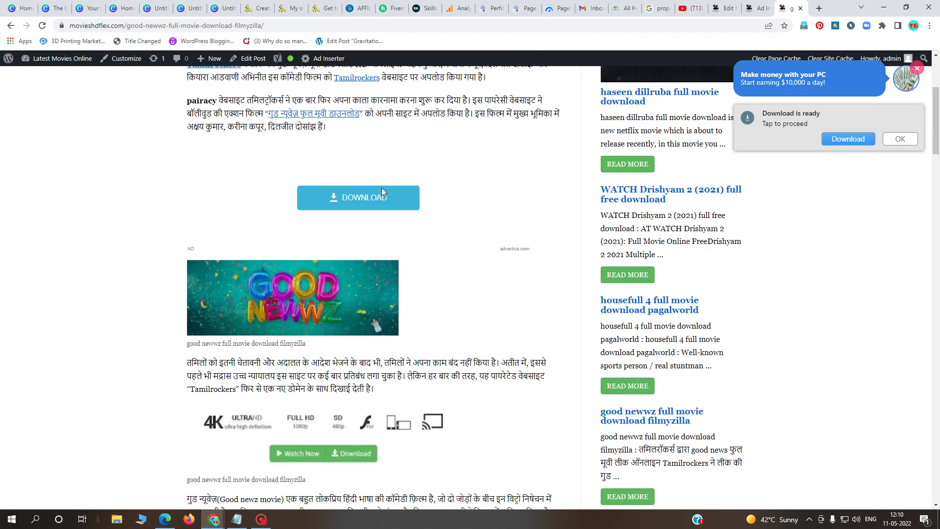
pyautogui.scroll(-3, 372, 197)
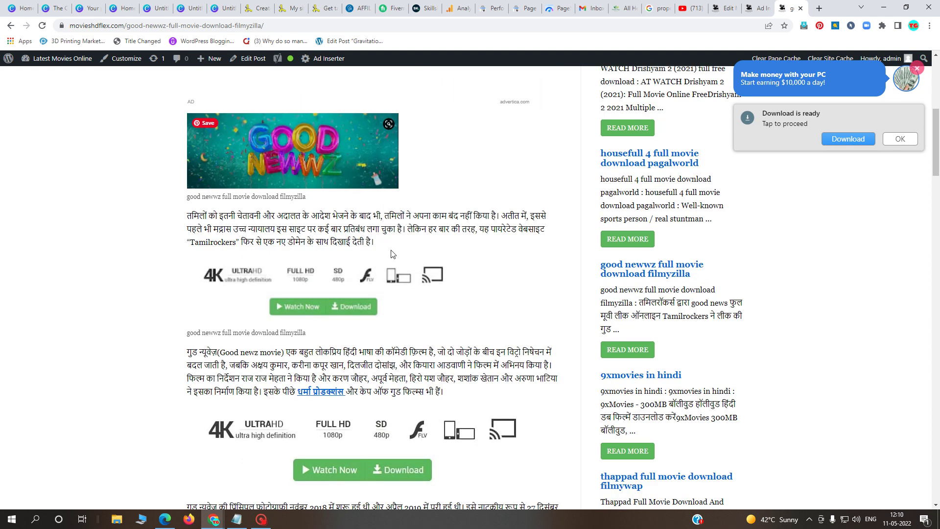
pyautogui.scroll(-2, 307, 307)
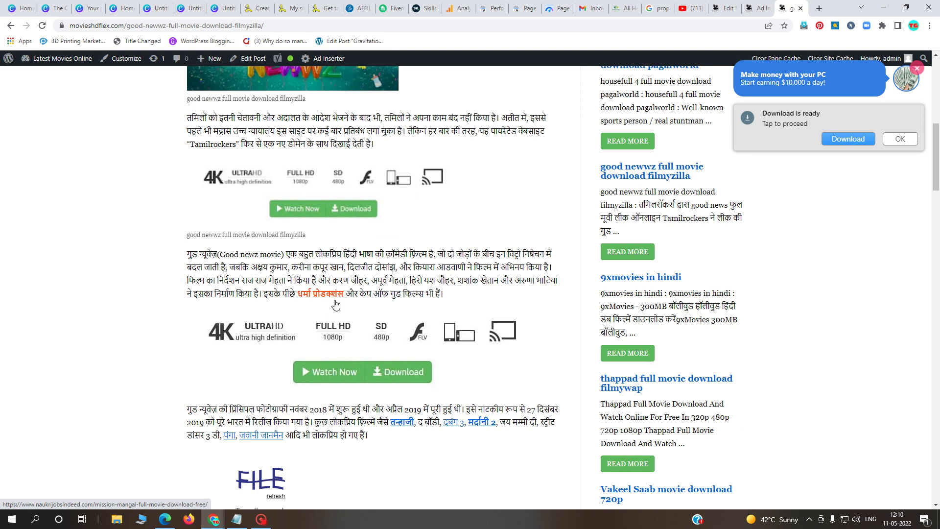
pyautogui.scroll(3, 416, 298)
pyautogui.scroll(-3, 432, 304)
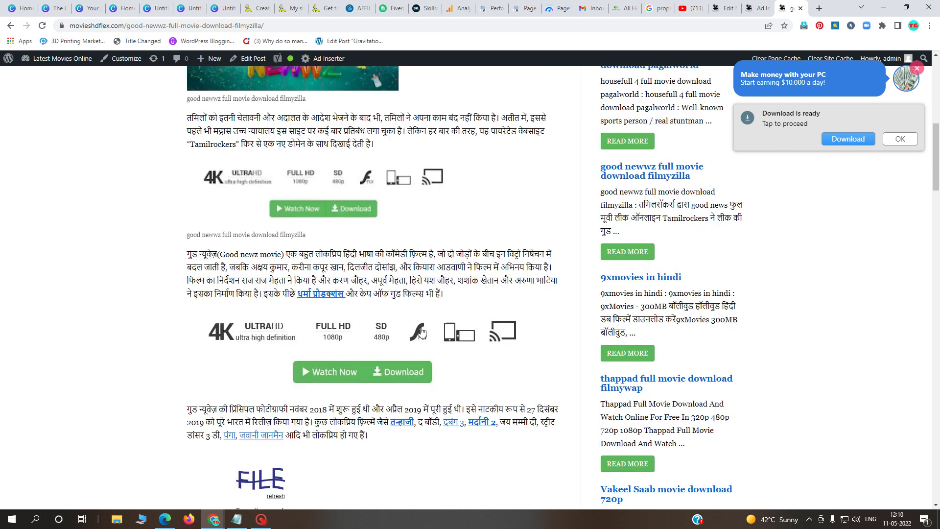
pyautogui.click(385, 369)
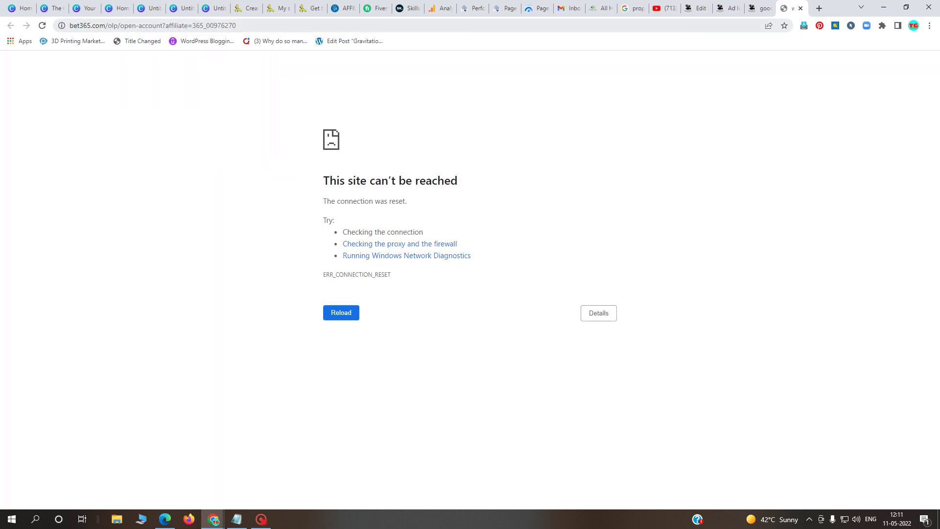
pyautogui.click(759, 9)
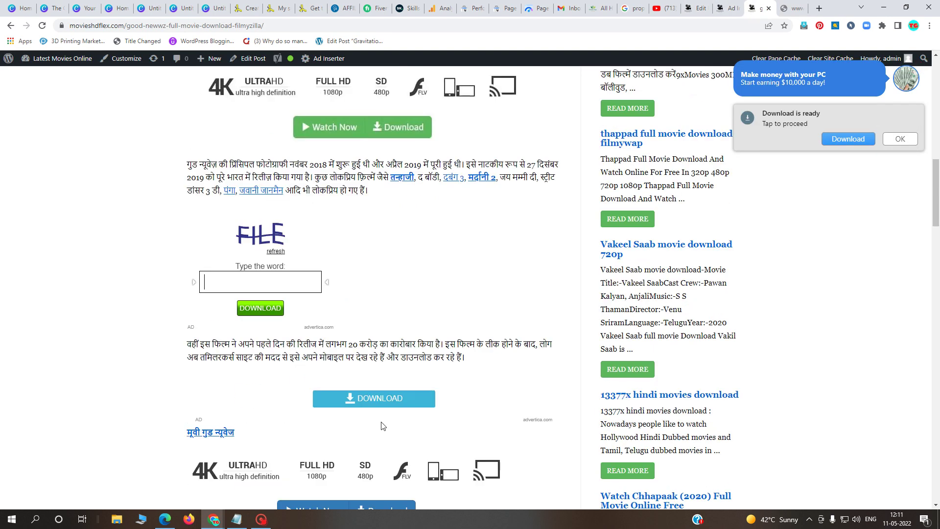
# - Test the blue Watch Now / Download banner further down the article and close the ad page it opens
pyautogui.scroll(-5, 383, 426)
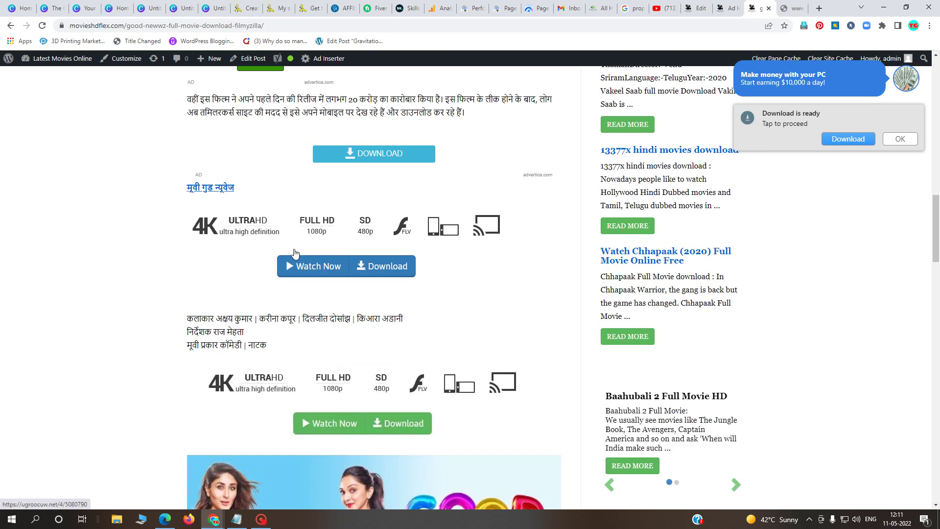
pyautogui.click(381, 267)
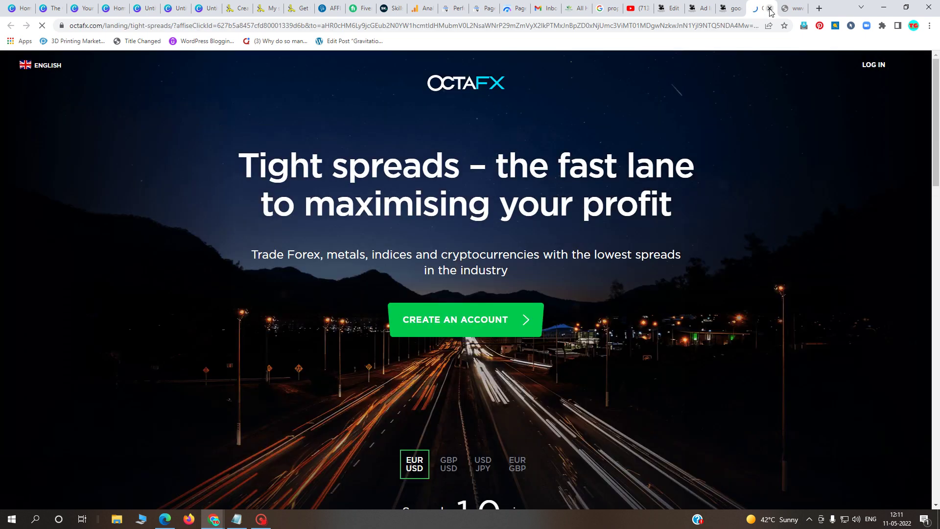
pyautogui.click(769, 8)
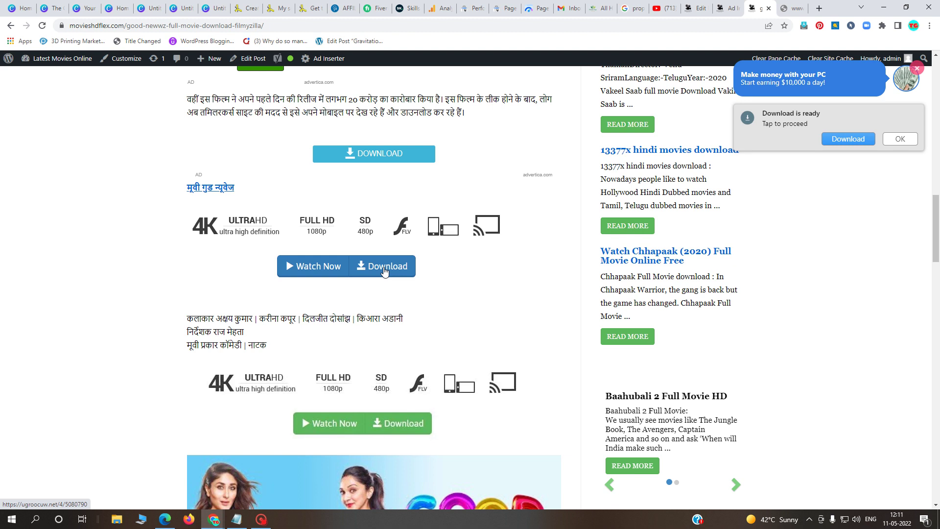
# - Examine the download banners throughout the article, test the green one above People also search for and close the ad page
pyautogui.scroll(-3, 385, 274)
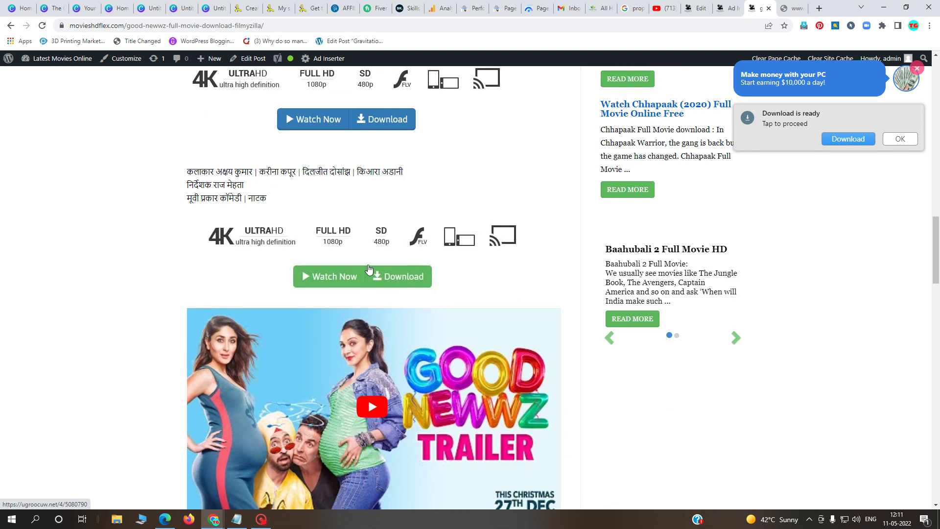
pyautogui.scroll(10, 332, 133)
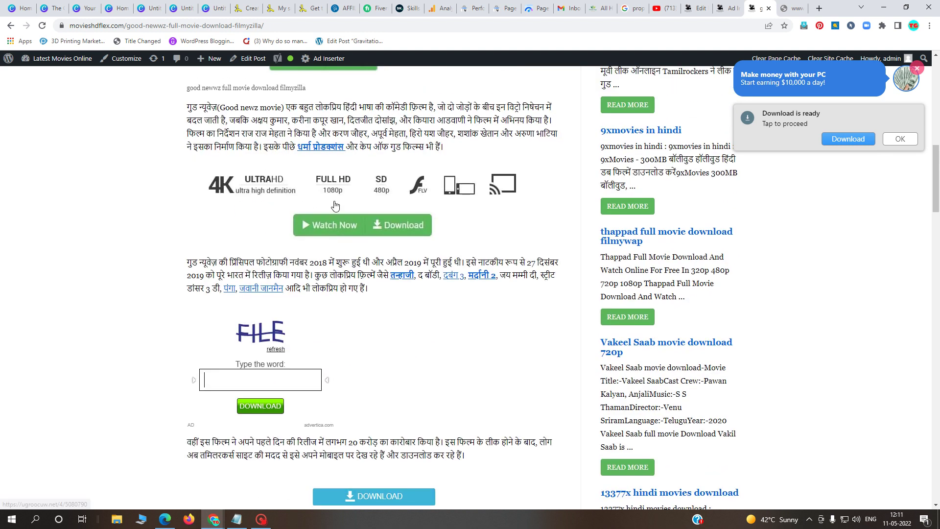
pyautogui.scroll(7, 361, 199)
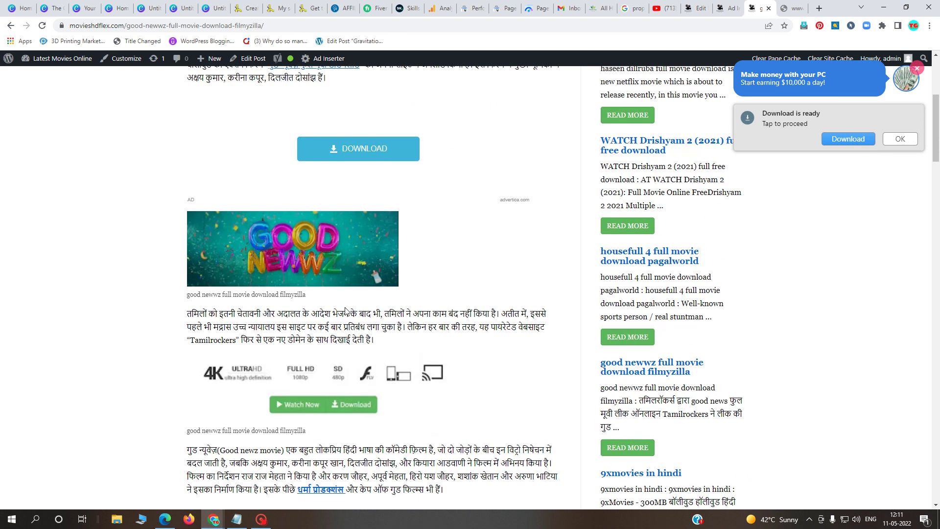
pyautogui.scroll(-6, 347, 313)
pyautogui.scroll(-12, 348, 310)
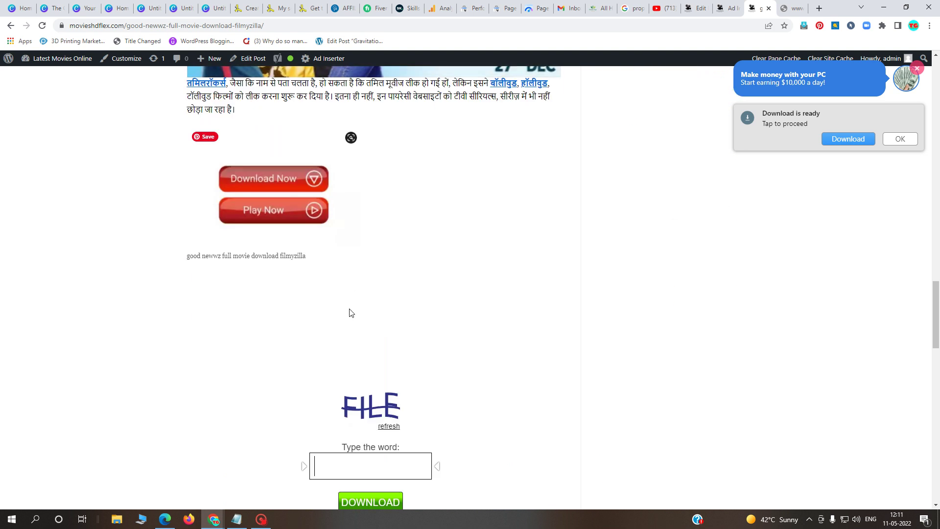
pyautogui.scroll(-10, 374, 373)
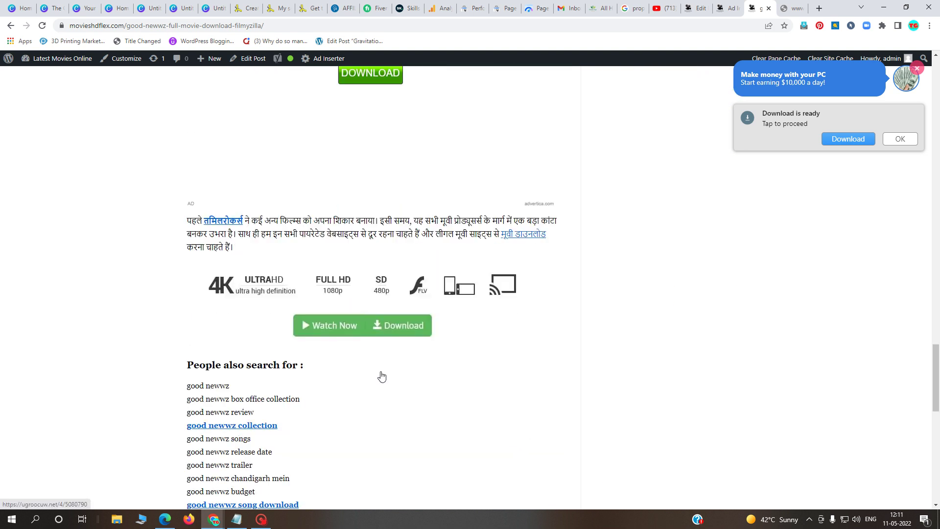
pyautogui.click(359, 267)
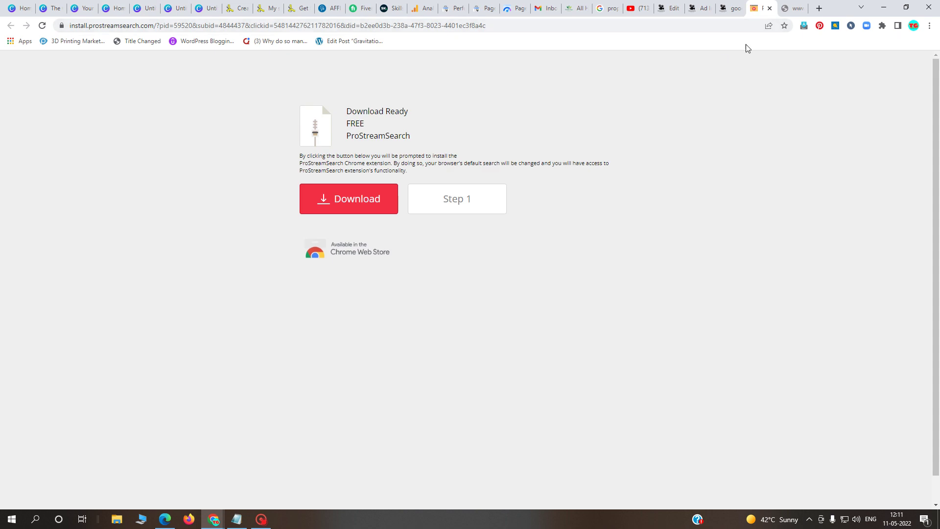
pyautogui.click(770, 9)
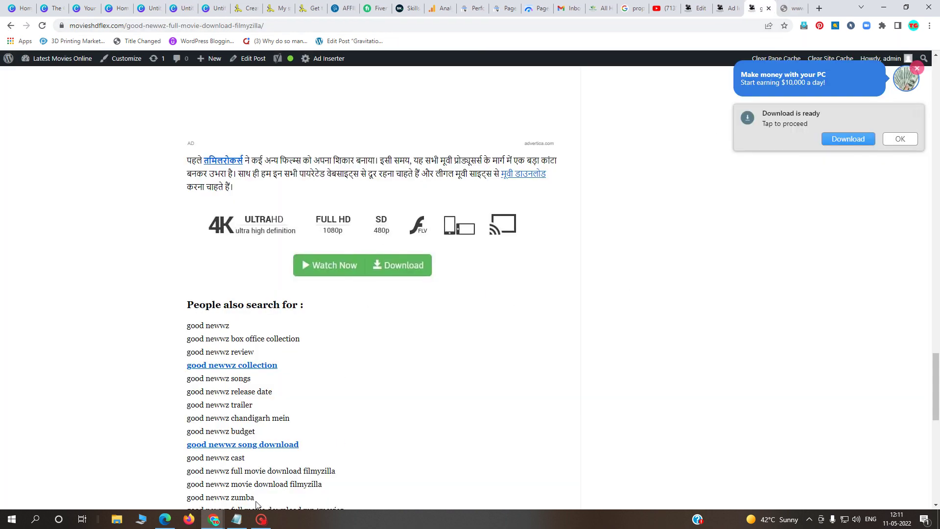
# - Switch to the Propellor Ads Modify notes in Notepad and highlight the 336x280 banner code's image URL, size and link placeholder
pyautogui.click(242, 520)
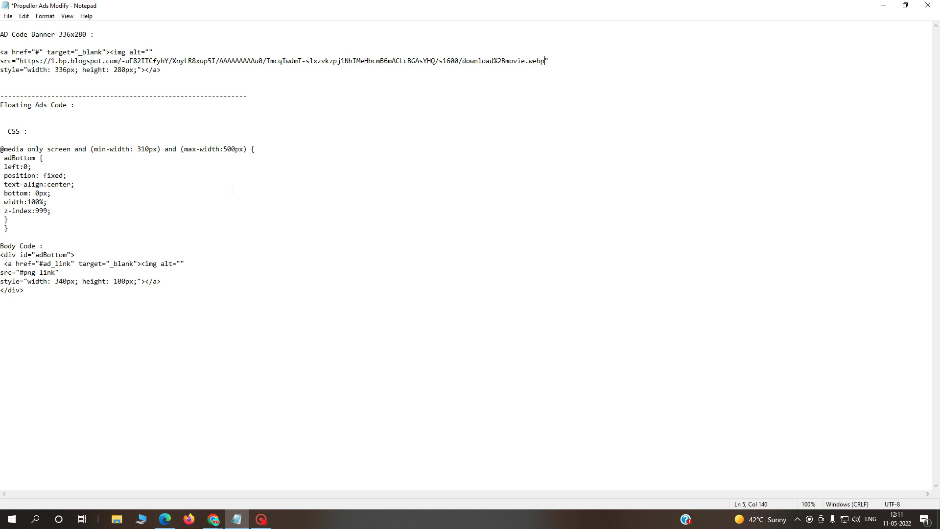
pyautogui.moveTo(0, 52); pyautogui.dragTo(167, 78)
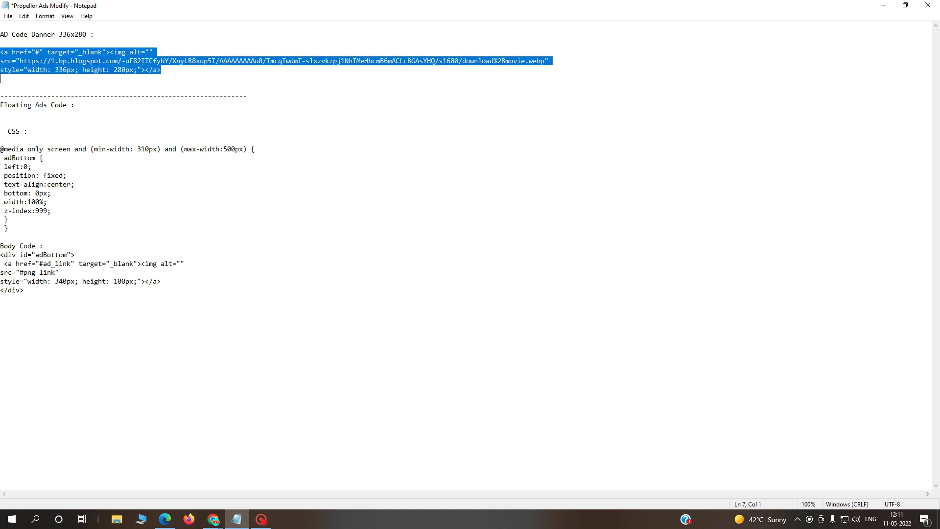
pyautogui.click(167, 80)
pyautogui.moveTo(19, 61); pyautogui.dragTo(544, 60)
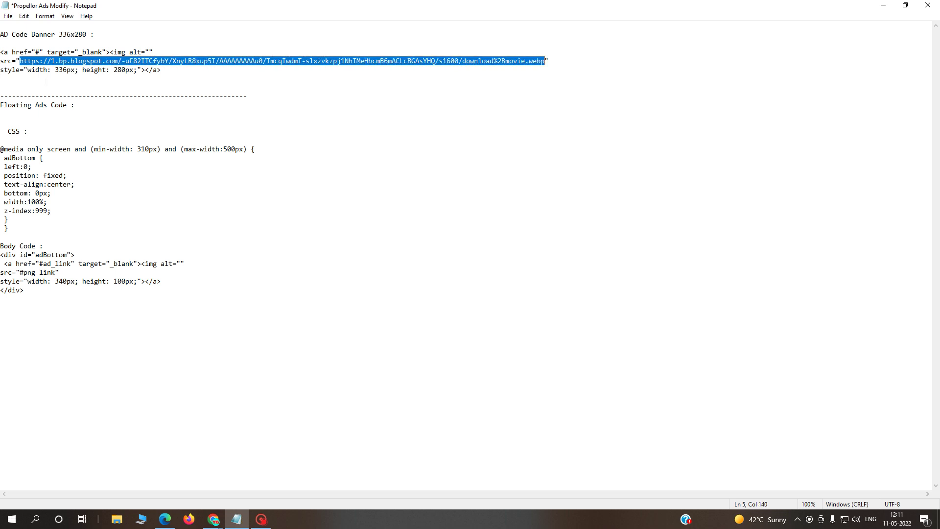
pyautogui.moveTo(54, 70); pyautogui.dragTo(161, 69)
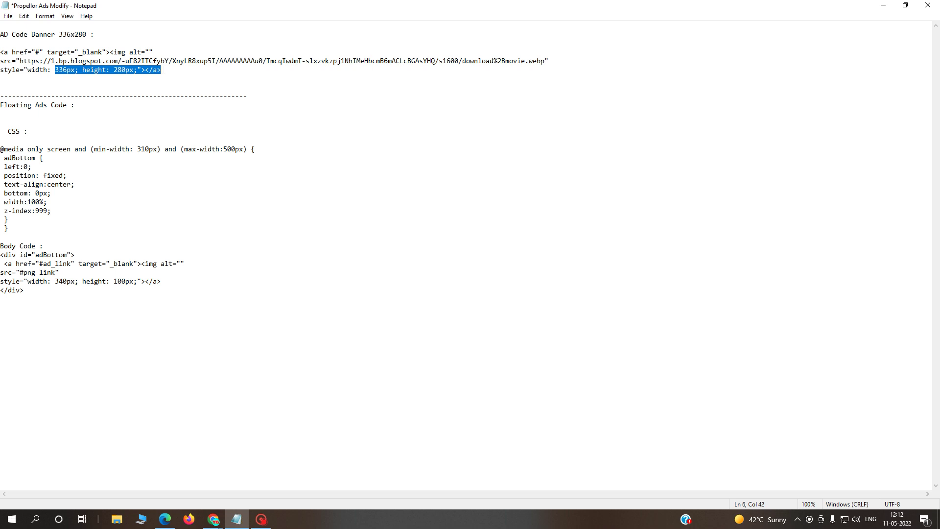
pyautogui.click(82, 52)
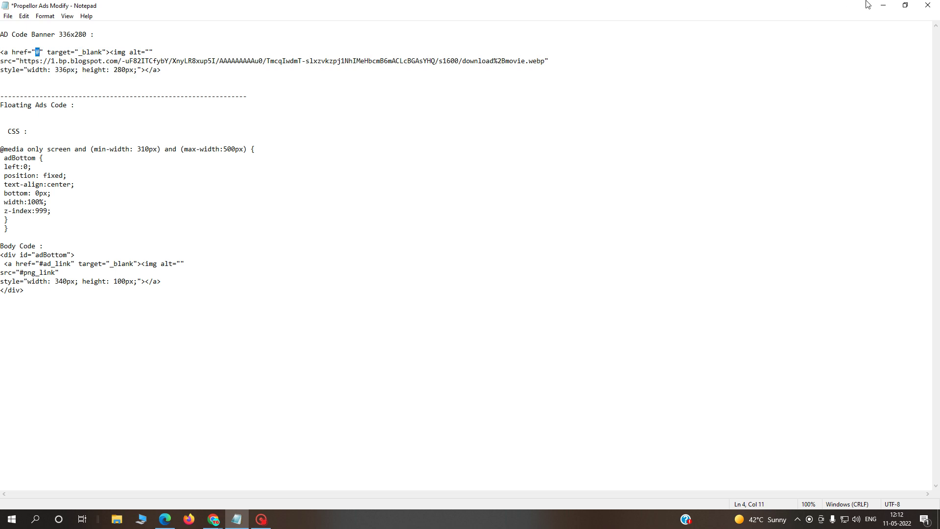
# - Switch to PropellerAds in the browser and copy the Epic link's direct link URL
pyautogui.click(883, 5)
pyautogui.click(248, 8)
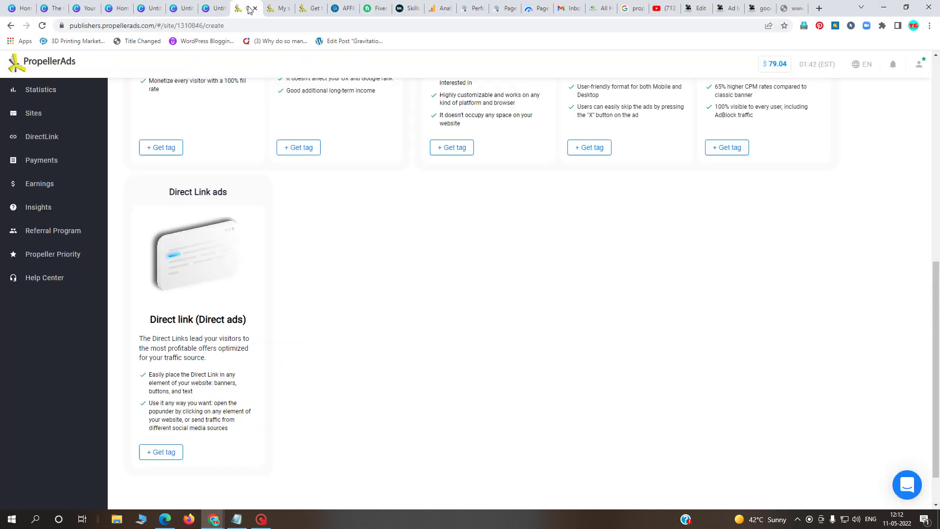
pyautogui.click(278, 8)
pyautogui.hotkey('ctrl', 'Tab')
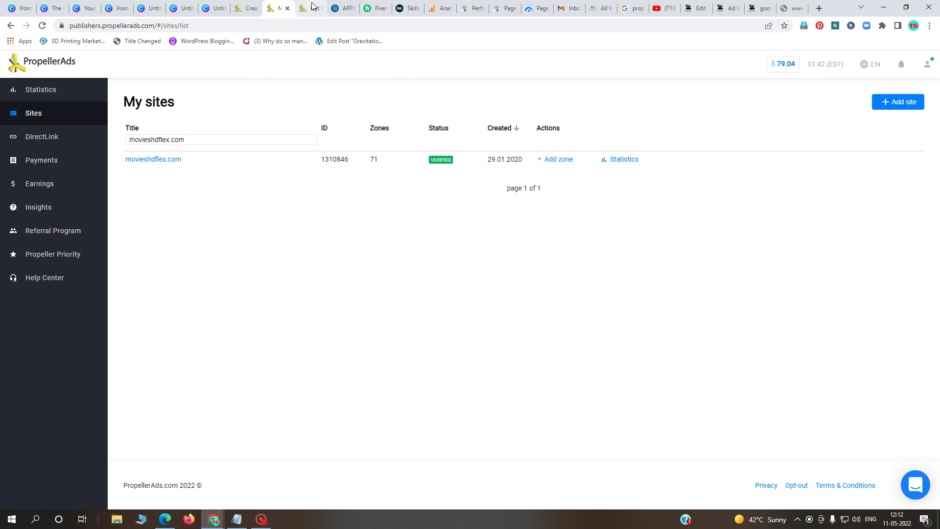
pyautogui.rightClick(157, 144)
pyautogui.click(166, 152)
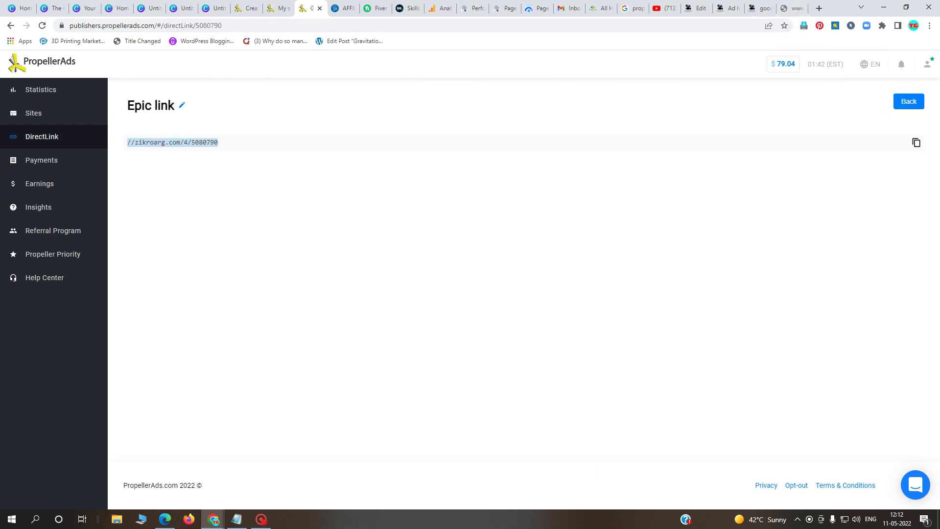
# - Return to the Notepad notes and delete the whole Floating Ads Code section below the dashed line
pyautogui.click(236, 519)
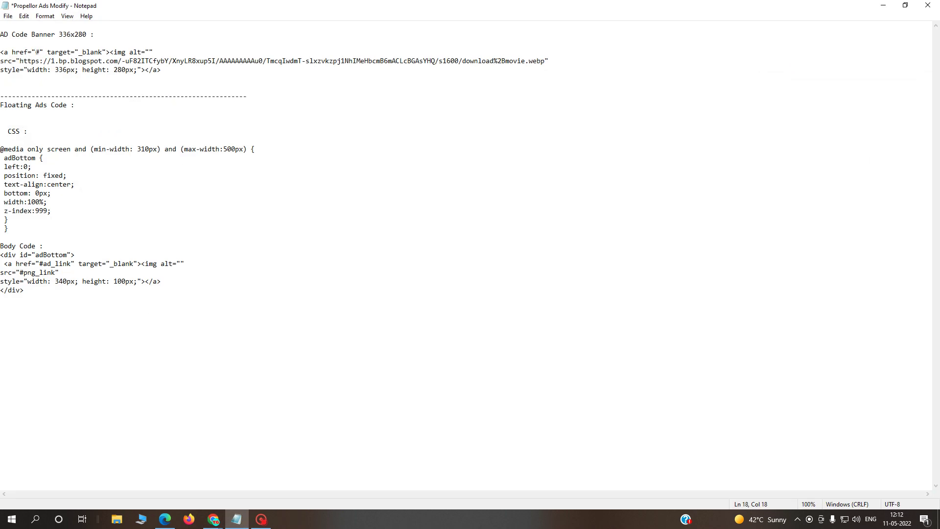
pyautogui.moveTo(0, 105); pyautogui.dragTo(24, 290)
pyautogui.press('Delete')
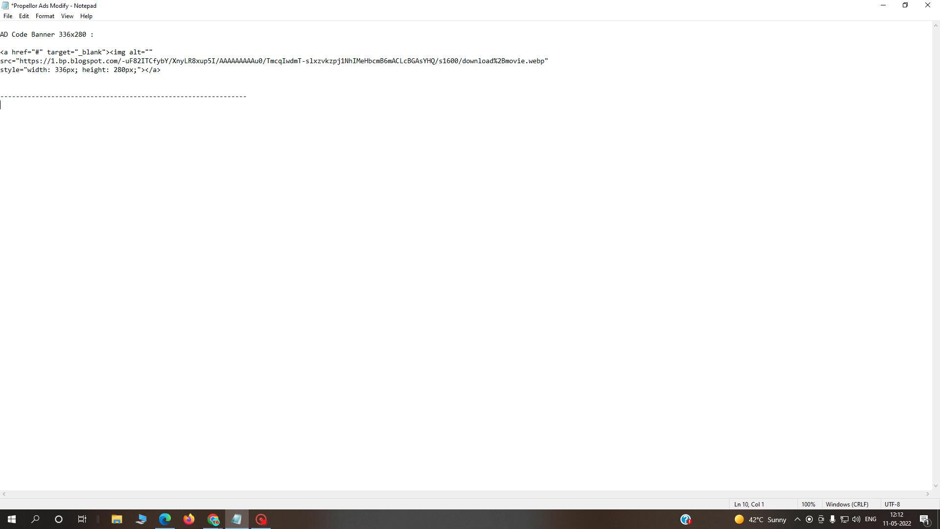
# - Replace the # placeholder in the 336x280 banner code's href with //zikroarg.com/4/5080790 and highlight its image URL
pyautogui.click(37, 52)
pyautogui.hotkey('ctrl', 'v')
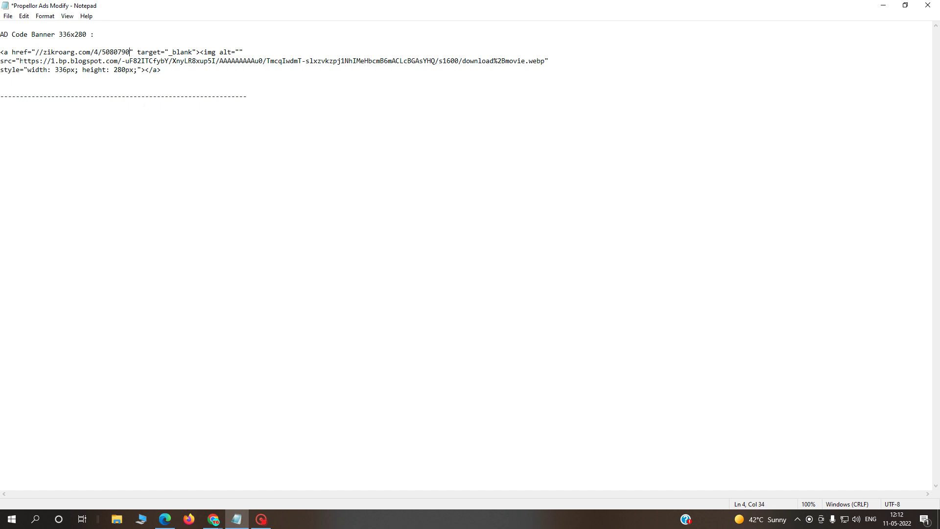
pyautogui.moveTo(20, 60); pyautogui.dragTo(545, 61)
pyautogui.click(511, 75)
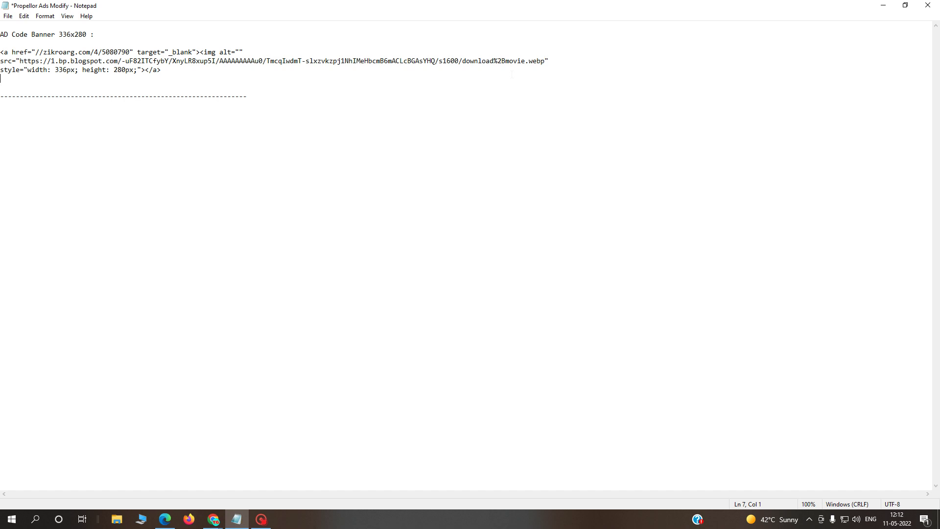
# - Copy the finished banner code, try it in Ad Inserter's Block 10 below the existing code, and remove it from the block
pyautogui.moveTo(161, 70); pyautogui.dragTo(2, 51)
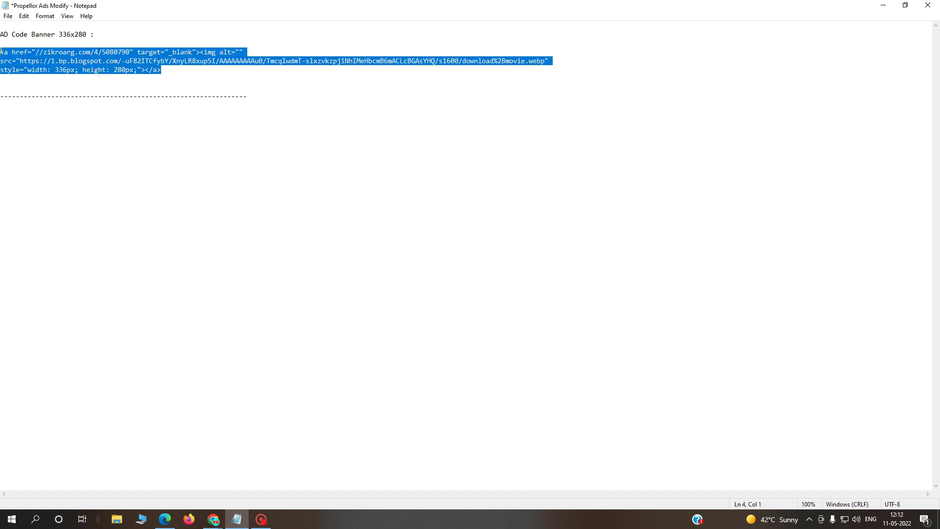
pyautogui.click(883, 5)
pyautogui.click(729, 8)
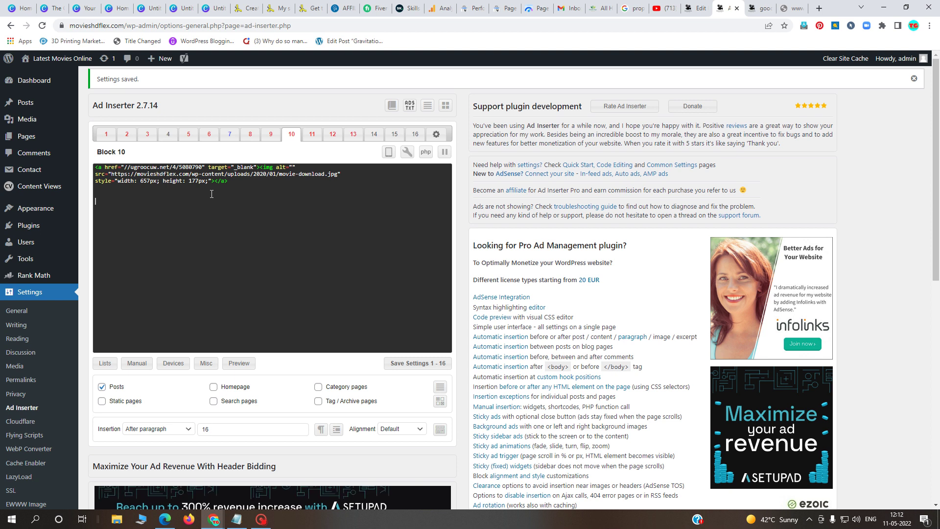
pyautogui.hotkey('ctrl', 'v')
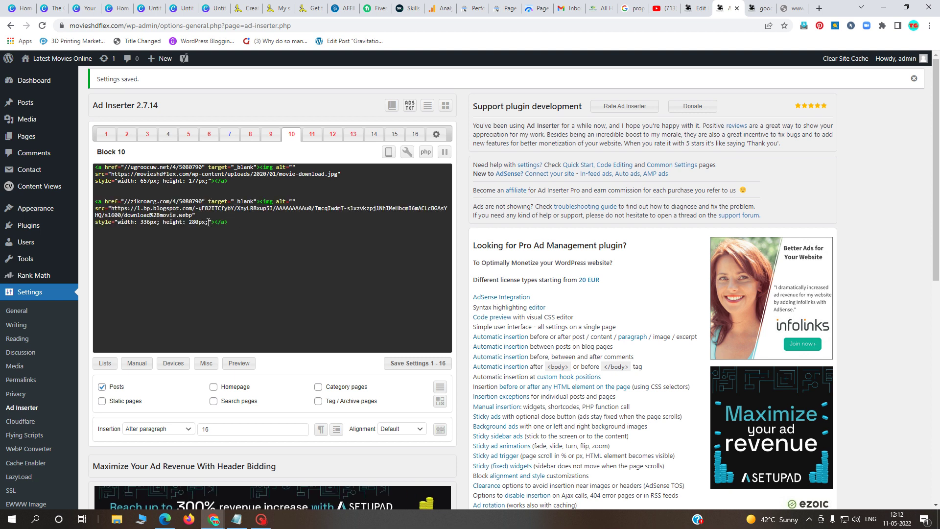
pyautogui.moveTo(228, 223); pyautogui.dragTo(96, 201)
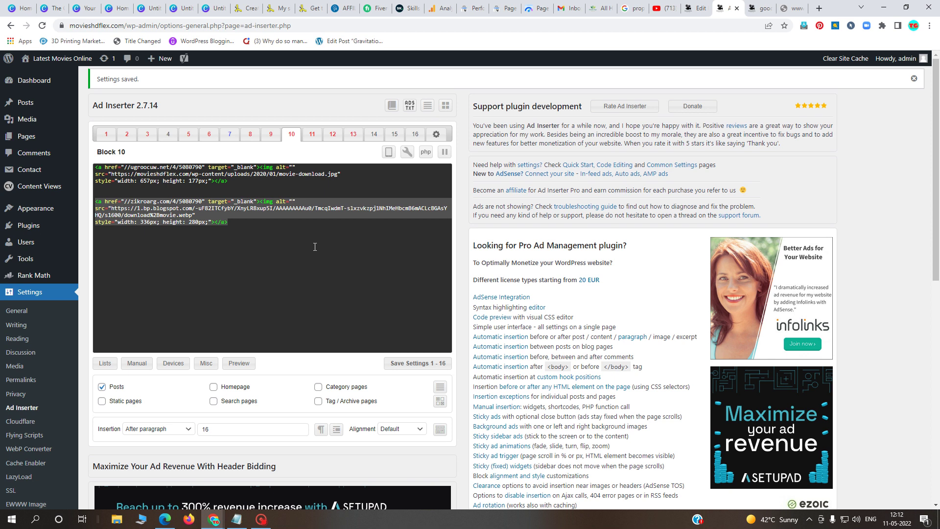
pyautogui.press('BackSpace')
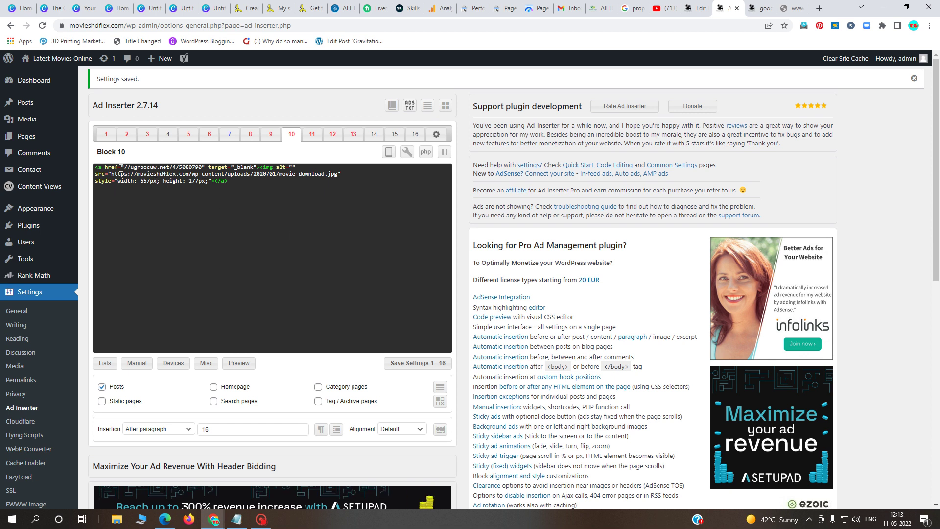
# - Highlight the ad link in Block 10, open its movie-download.jpg image in a new tab and compare it with the good newwz article's banner
pyautogui.moveTo(123, 167); pyautogui.dragTo(203, 167)
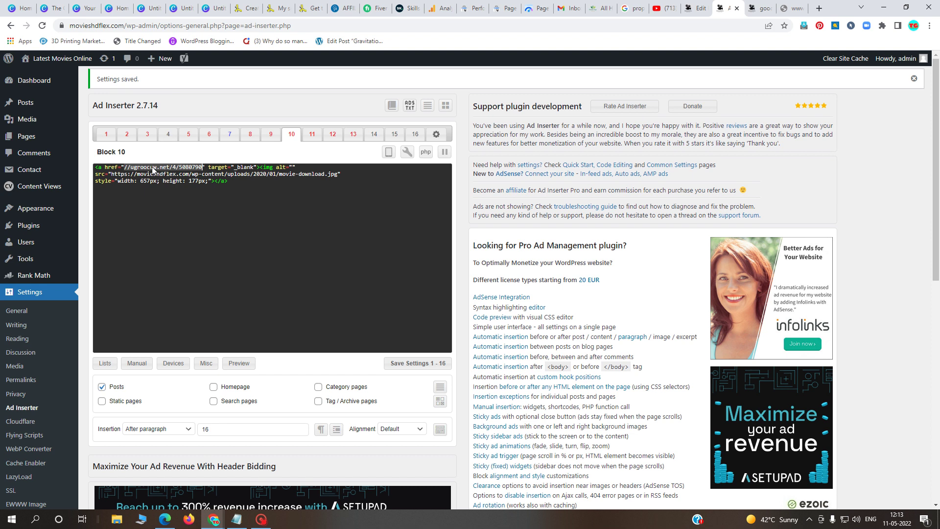
pyautogui.moveTo(111, 174); pyautogui.dragTo(334, 176)
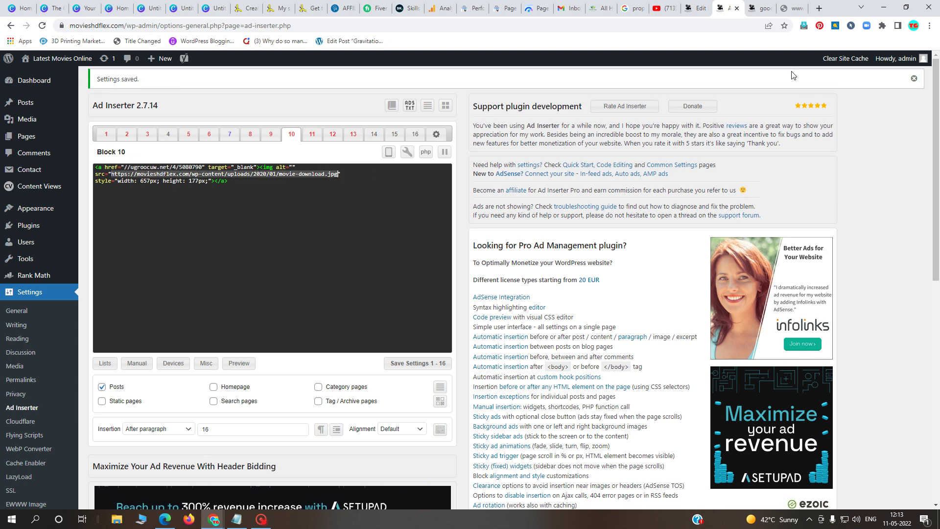
pyautogui.click(819, 9)
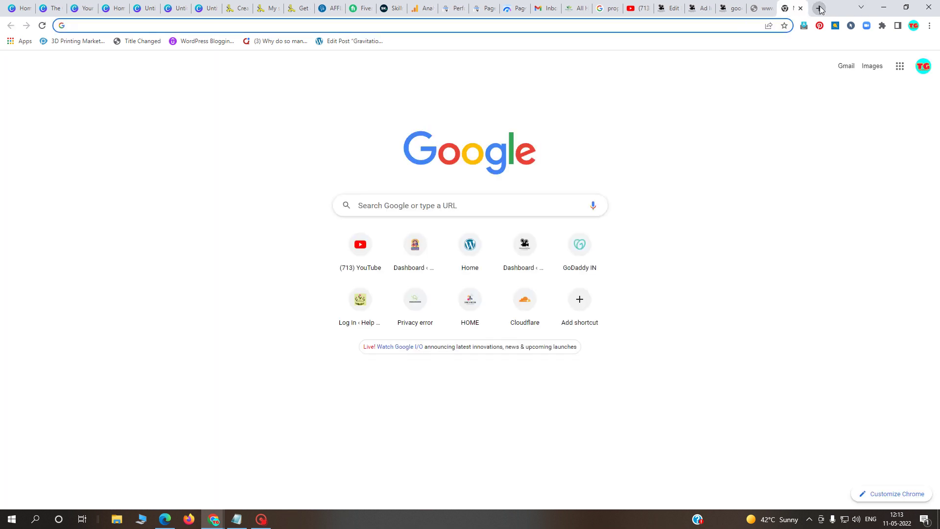
pyautogui.hotkey('ctrl', 'v')
pyautogui.press('Return')
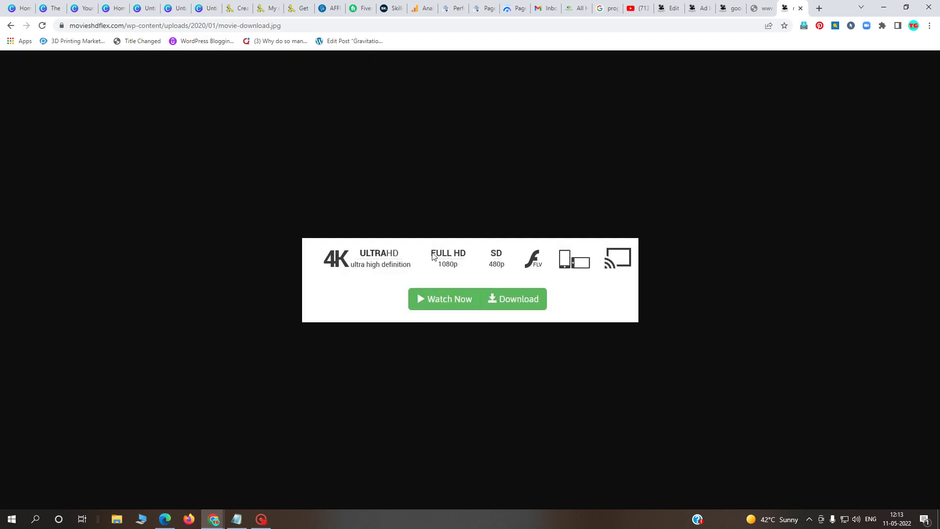
pyautogui.click(733, 6)
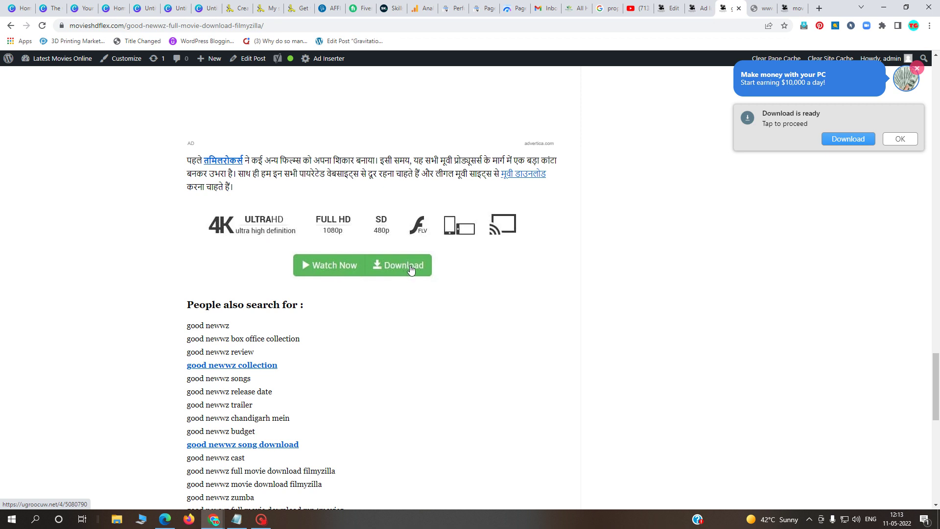
# - Open the PropellerAds payment history and examine the amounts of the past Payoneer payouts
pyautogui.click(294, 8)
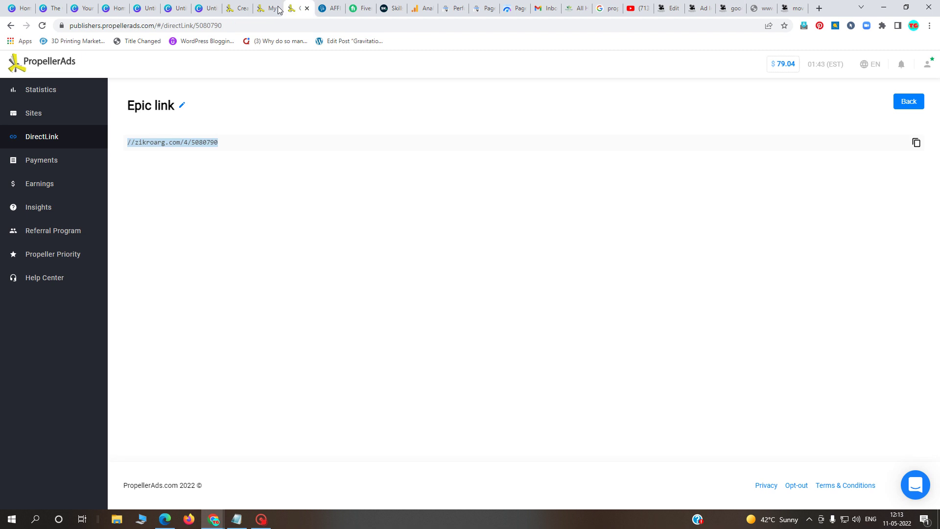
pyautogui.click(264, 7)
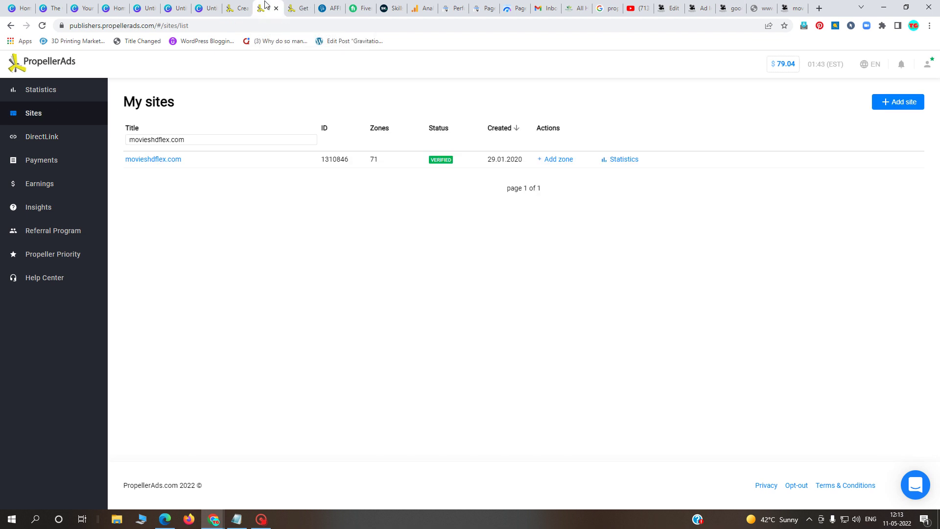
pyautogui.click(234, 7)
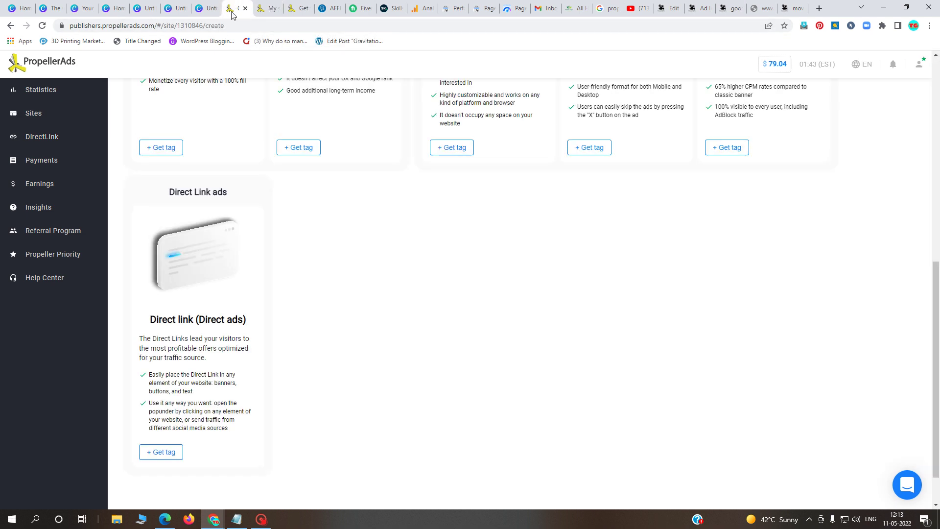
pyautogui.click(43, 161)
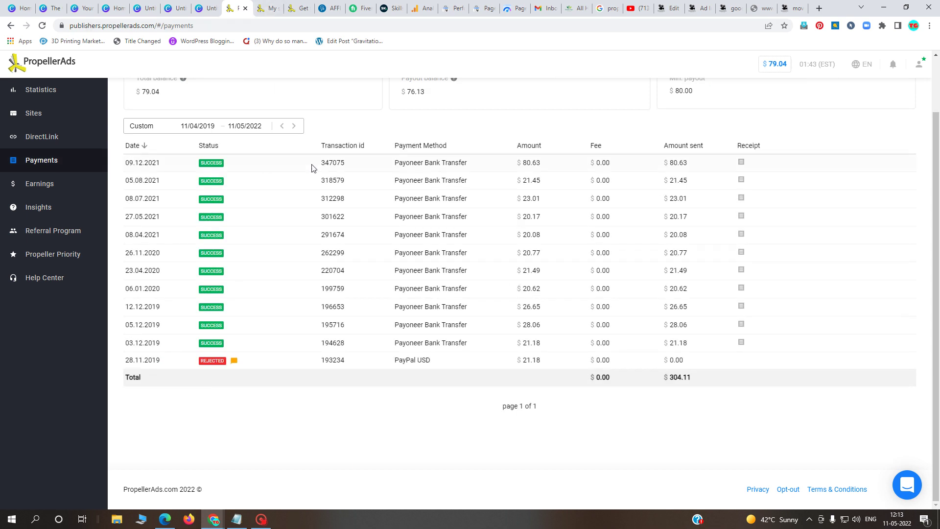
pyautogui.moveTo(524, 164); pyautogui.dragTo(541, 198)
pyautogui.click(528, 215)
pyautogui.moveTo(527, 235); pyautogui.dragTo(540, 235)
pyautogui.scroll(2, 564, 304)
pyautogui.scroll(-2, 563, 304)
# - Open the PropellerAds Statistics report and sort the daily rows by profit, highest first
pyautogui.click(44, 93)
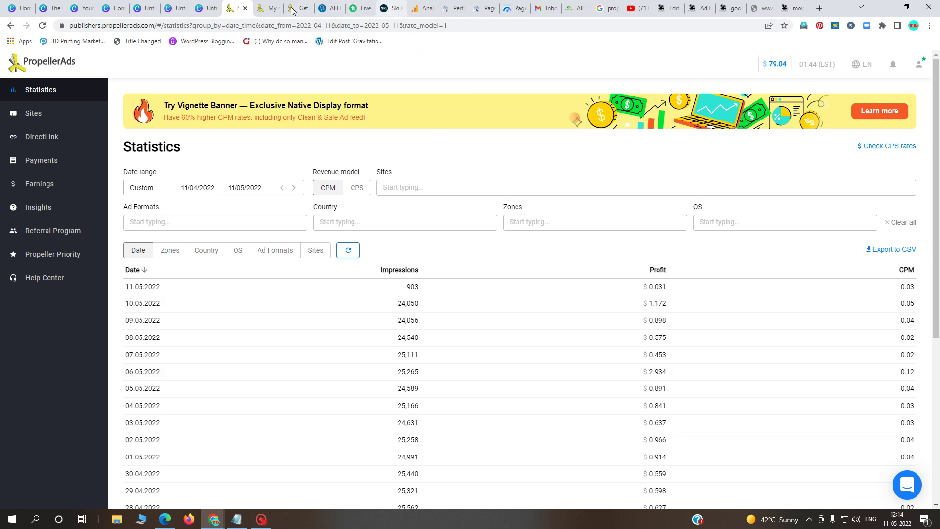
pyautogui.click(270, 8)
pyautogui.click(291, 9)
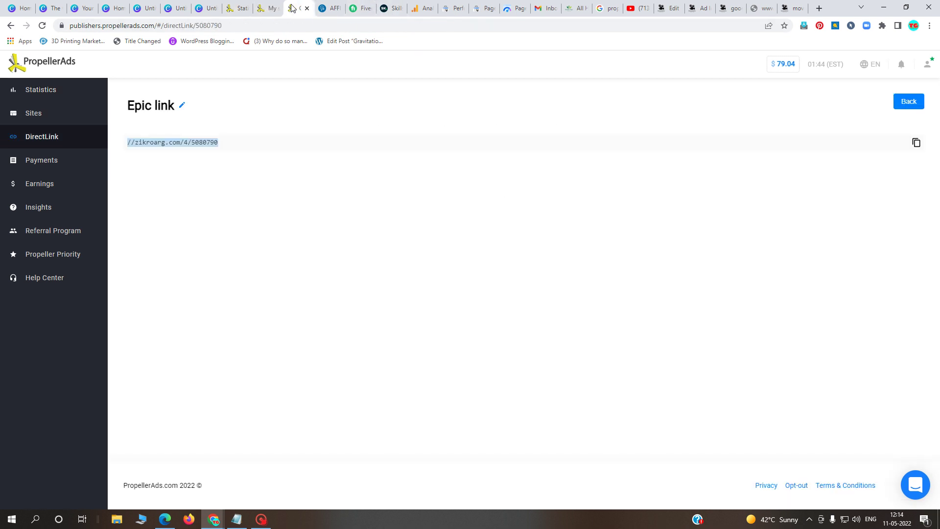
pyautogui.click(269, 8)
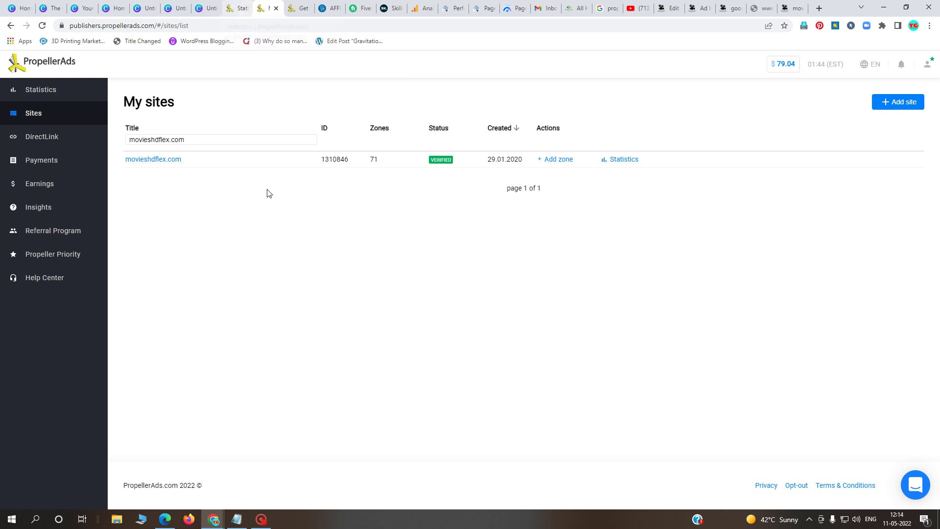
pyautogui.click(240, 8)
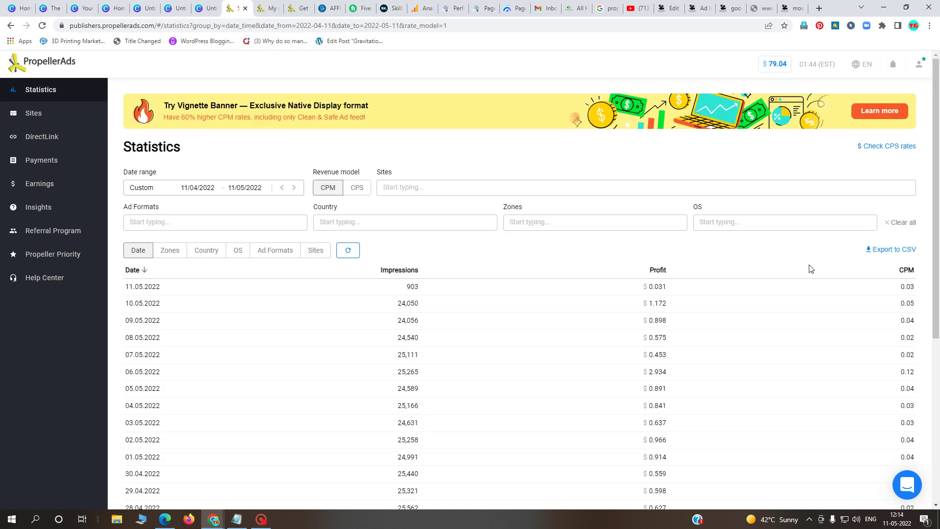
pyautogui.click(658, 271)
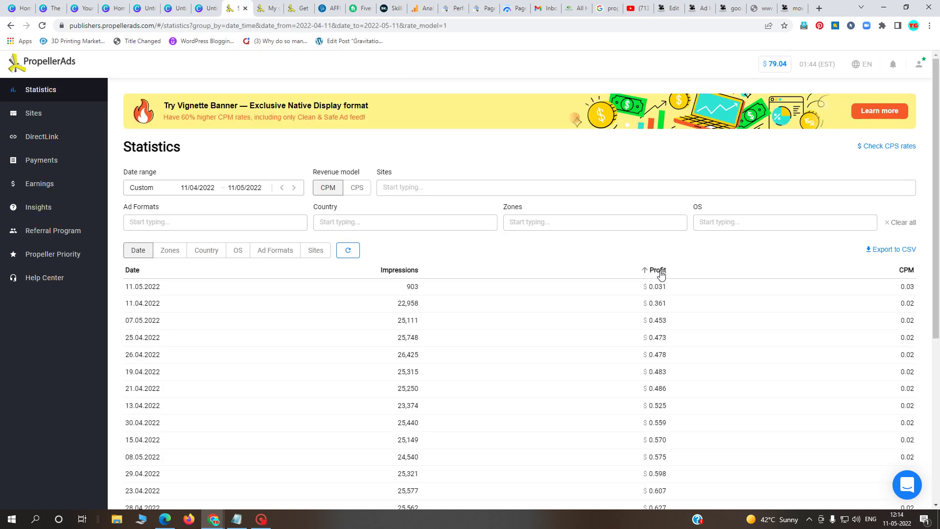
pyautogui.click(658, 271)
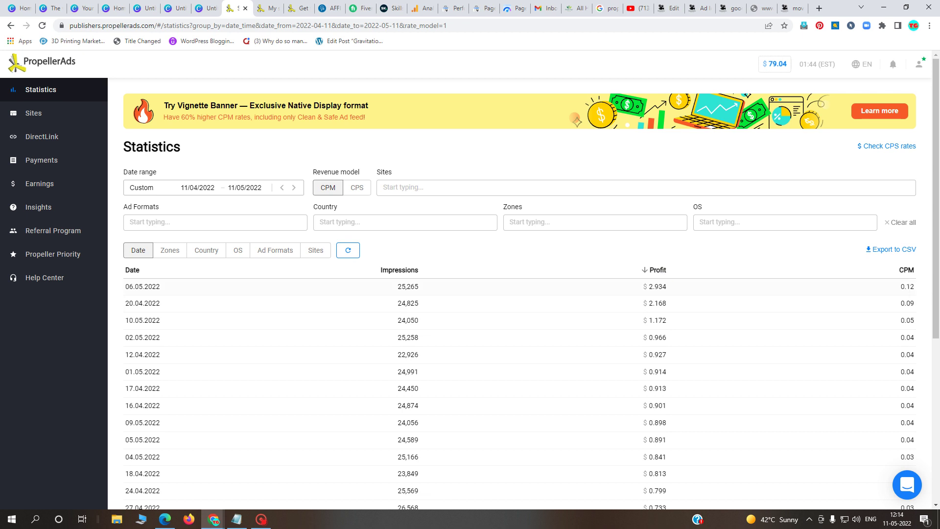
# - Examine the CPM values of the highest-profit days and review the rest of the statistics table
pyautogui.doubleClick(925, 292)
pyautogui.doubleClick(926, 307)
pyautogui.doubleClick(929, 323)
pyautogui.doubleClick(897, 340)
pyautogui.doubleClick(902, 356)
pyautogui.scroll(-5, 884, 416)
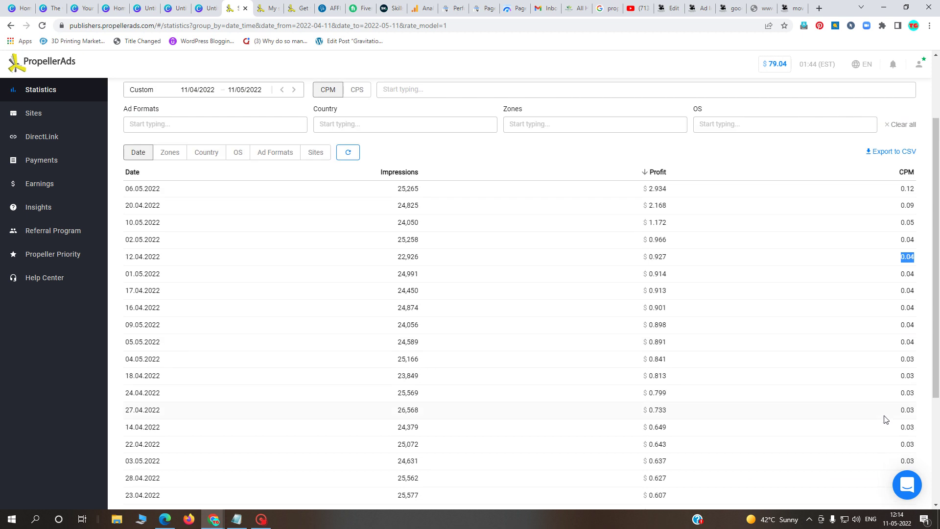
pyautogui.scroll(4, 884, 416)
pyautogui.scroll(2, 886, 417)
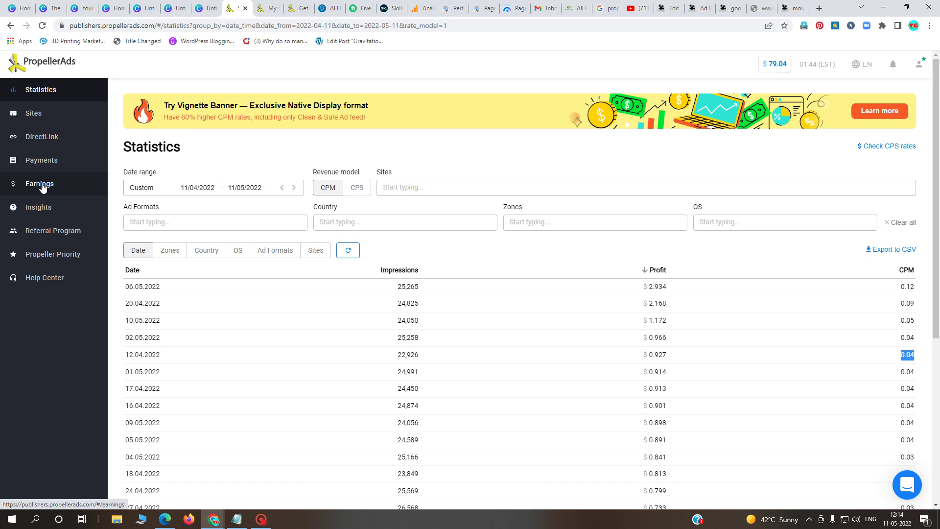
# - Open the account's Payment Methods page, review the Payoneer entries and highlight the minimum withdrawal amount
pyautogui.click(270, 6)
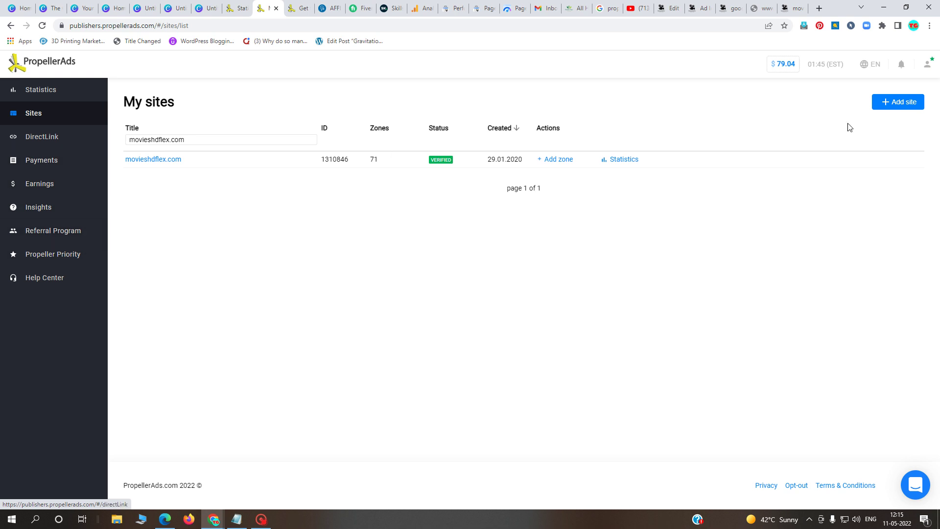
pyautogui.click(927, 64)
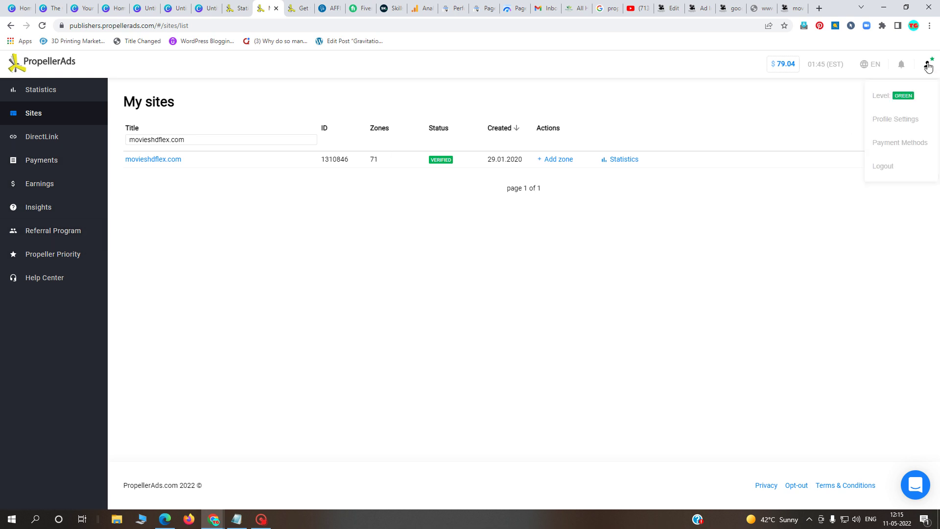
pyautogui.click(906, 146)
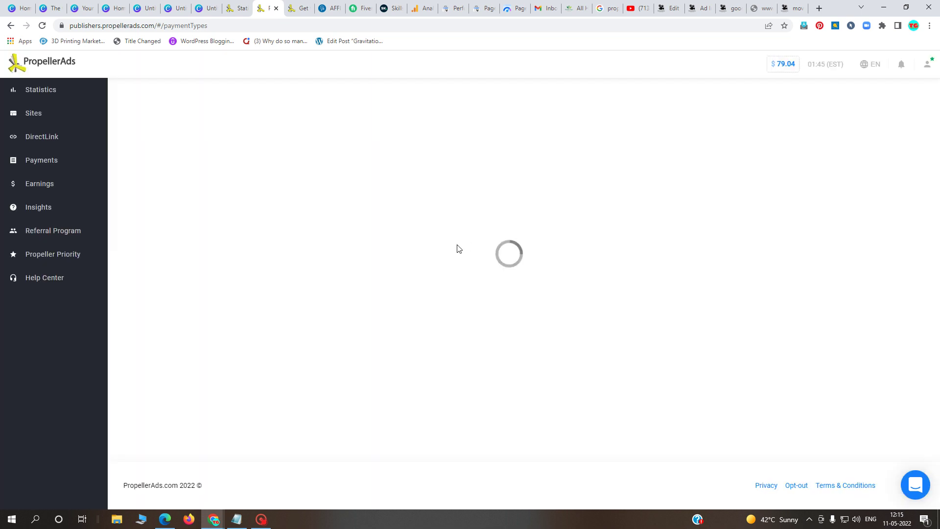
pyautogui.scroll(-2, 460, 287)
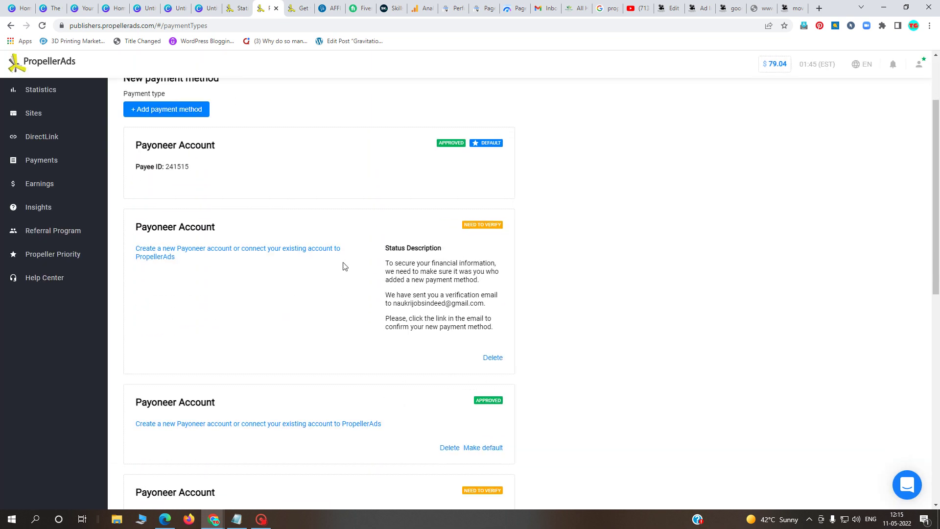
pyautogui.scroll(2, 352, 277)
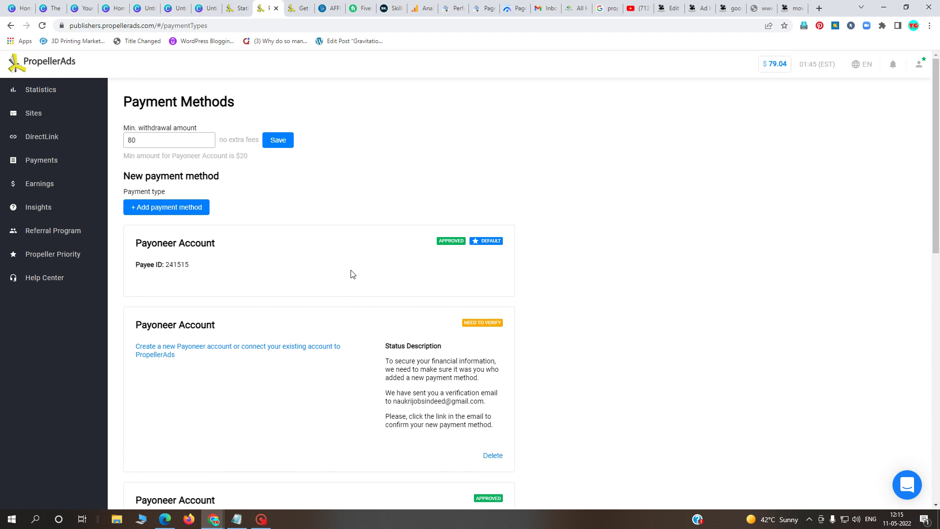
pyautogui.doubleClick(132, 140)
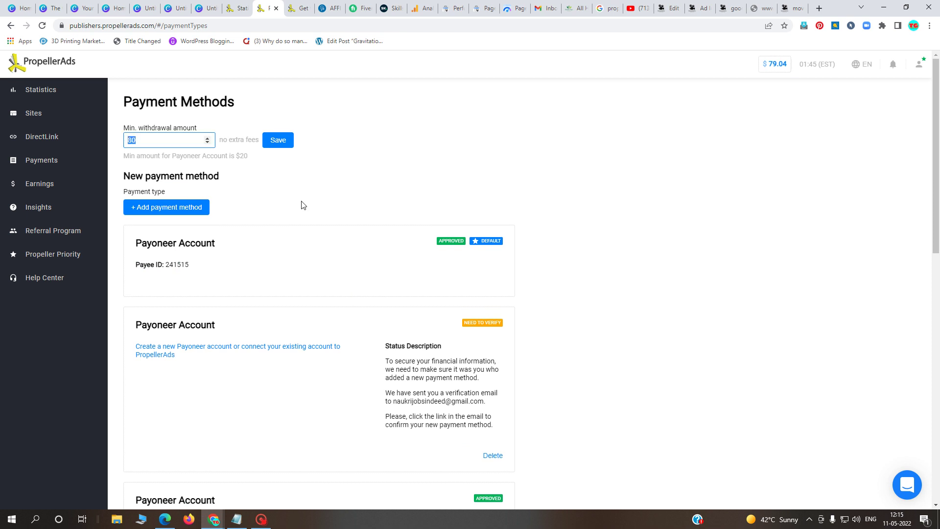
# - Review the saved Payoneer entries and the payment period options on the Payment Methods page
pyautogui.scroll(-4, 301, 204)
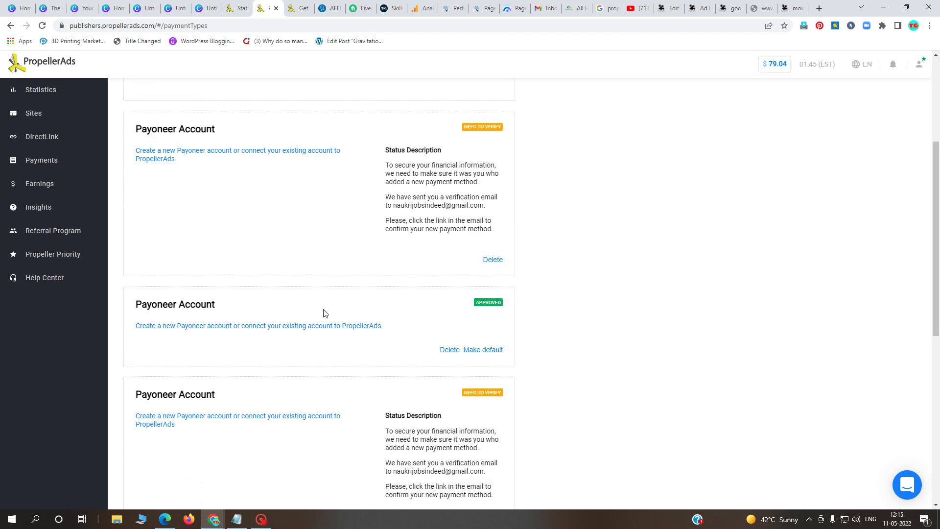
pyautogui.scroll(-1, 325, 310)
pyautogui.scroll(4, 297, 278)
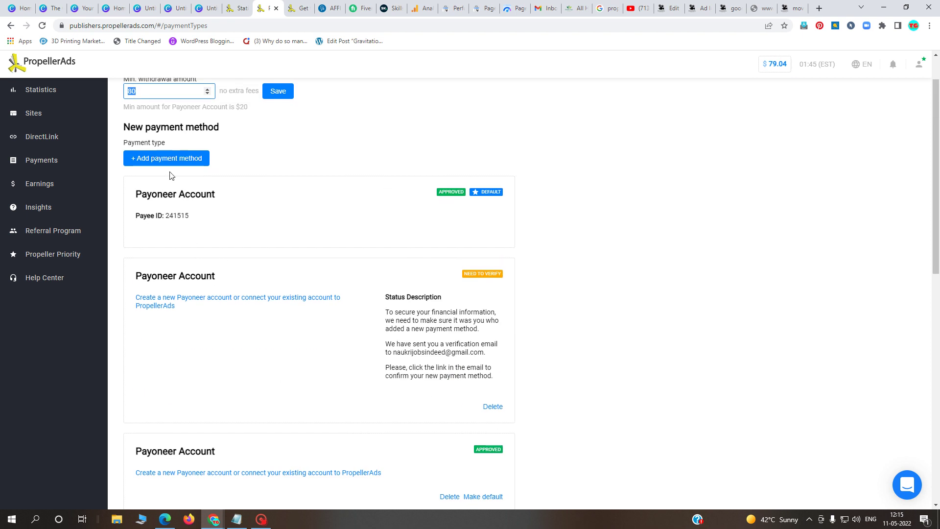
pyautogui.scroll(-5, 360, 326)
pyautogui.scroll(-6, 360, 326)
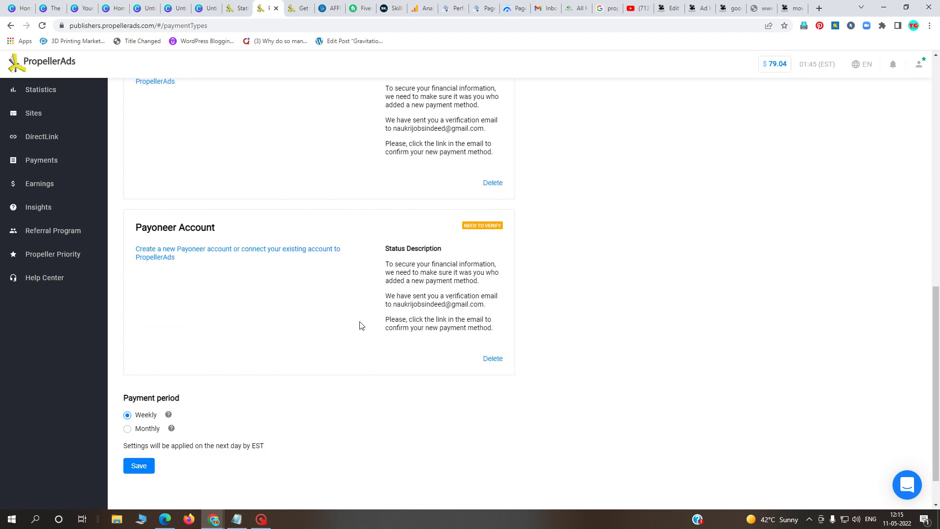
pyautogui.scroll(5, 360, 325)
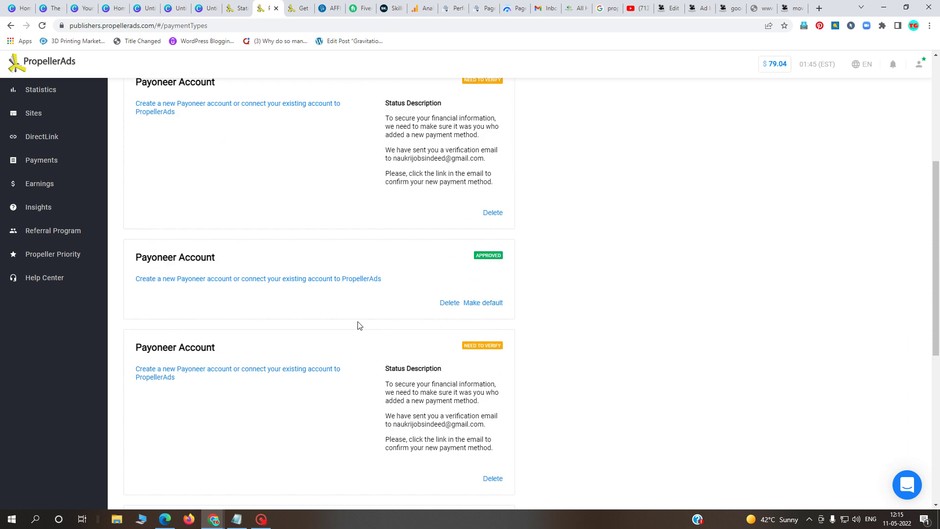
pyautogui.scroll(3, 350, 323)
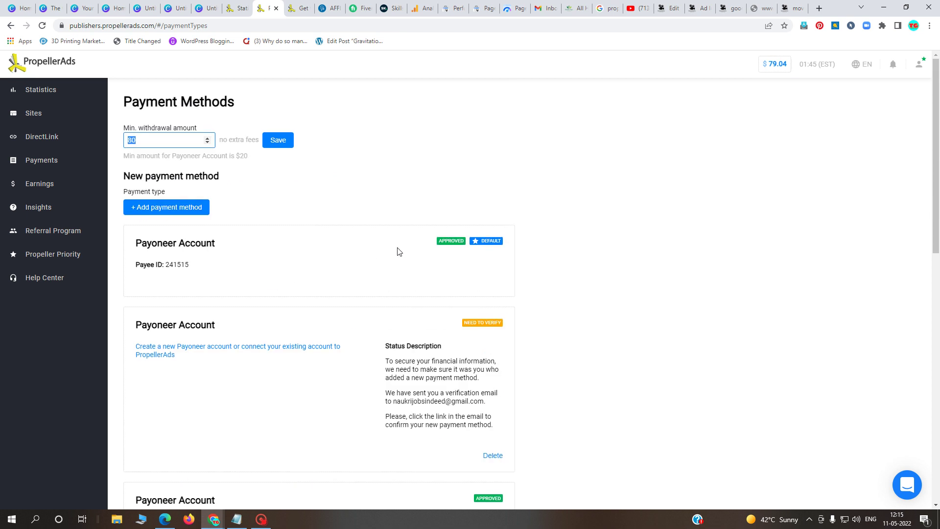
# - Examine the payment types available for a new payment method and highlight the PropellerAds account balance
pyautogui.click(154, 211)
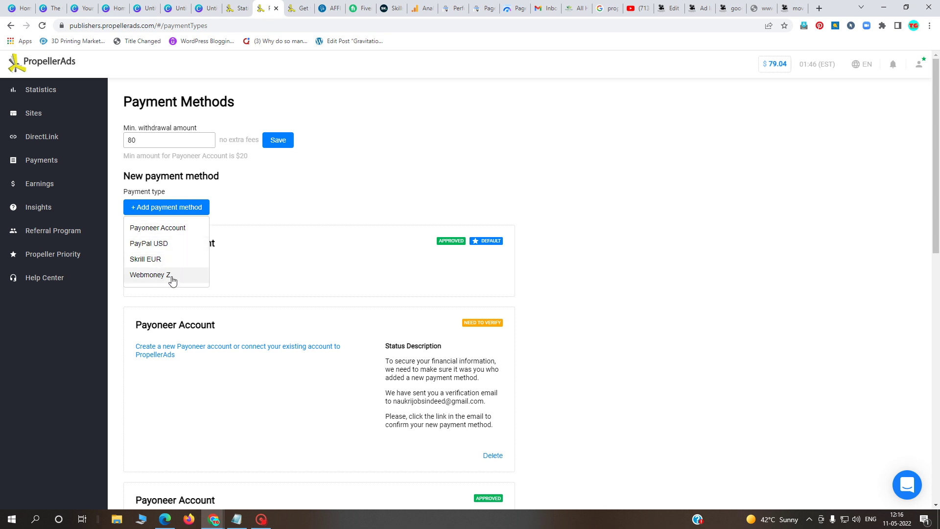
pyautogui.click(378, 176)
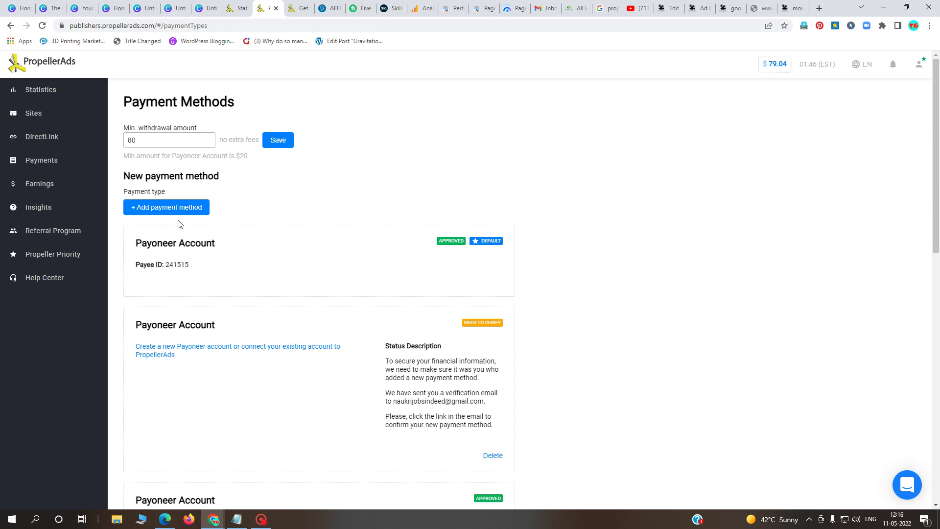
pyautogui.click(174, 214)
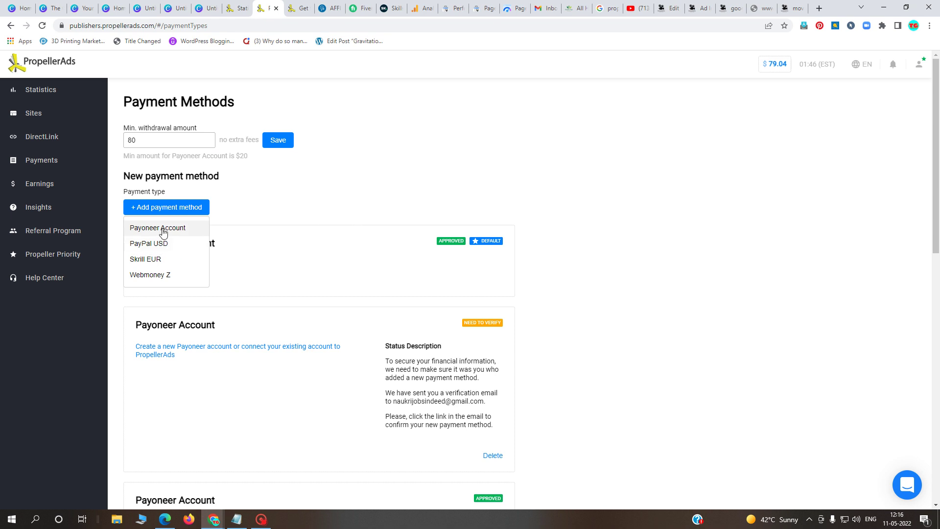
pyautogui.click(241, 202)
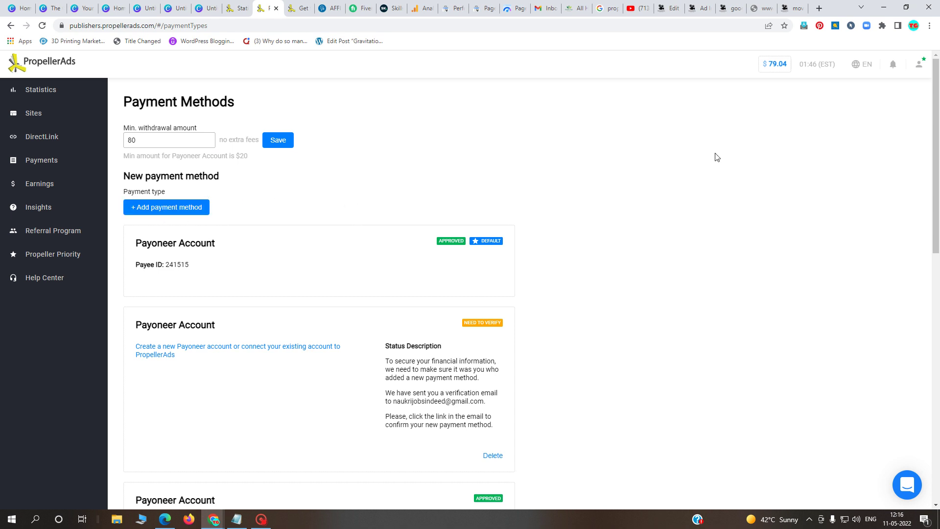
pyautogui.moveTo(769, 63); pyautogui.dragTo(787, 65)
# - Revisit the PropellerAds statistics, then reload the Google Analytics realtime overview for movieshdflex.com and examine its active pages and visitor locations
pyautogui.click(237, 7)
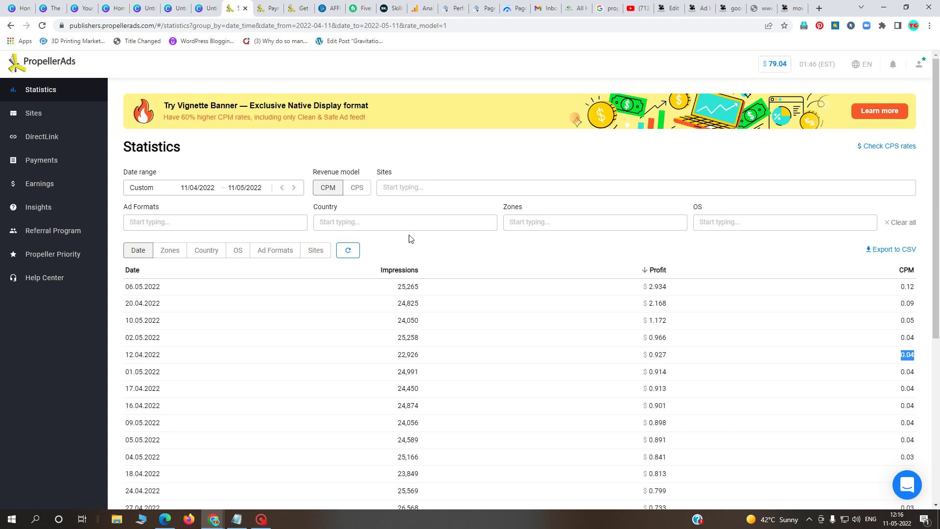
pyautogui.click(419, 10)
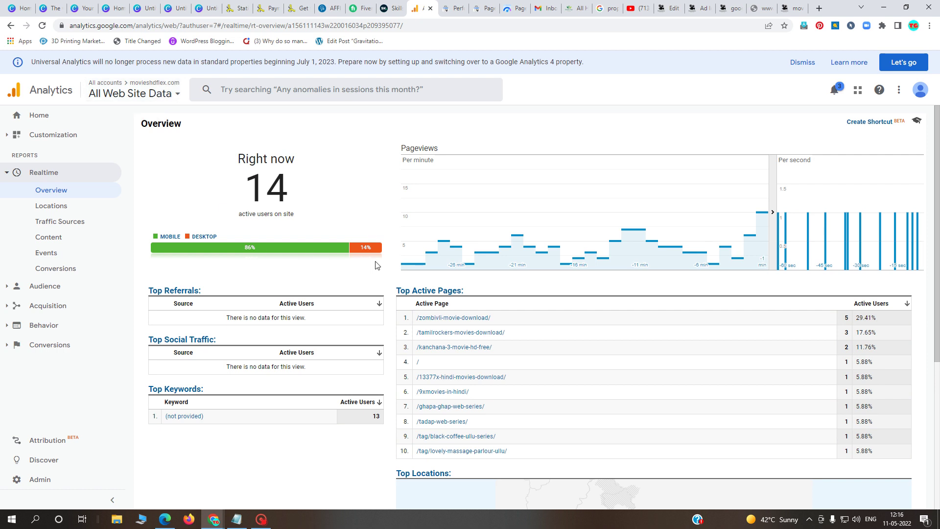
pyautogui.click(226, 25)
pyautogui.press('Return')
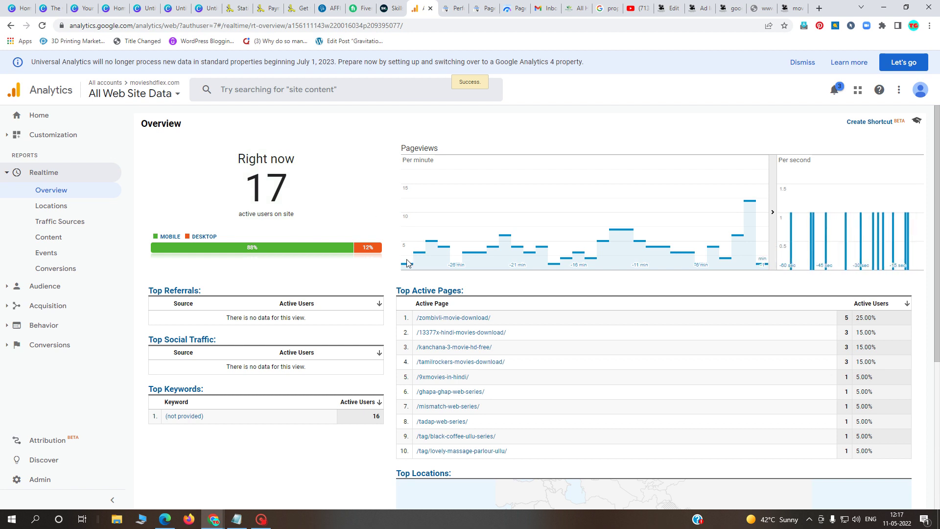
pyautogui.scroll(-3, 481, 433)
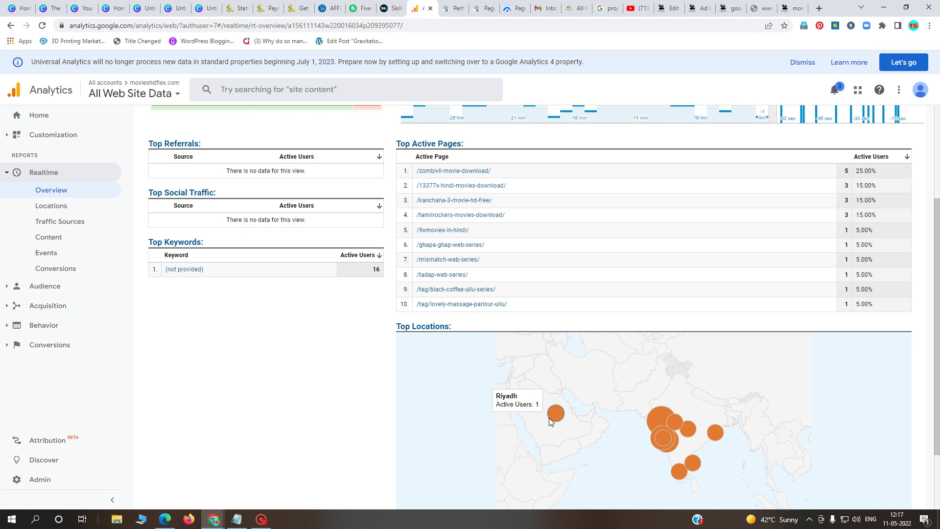
pyautogui.scroll(3, 256, 359)
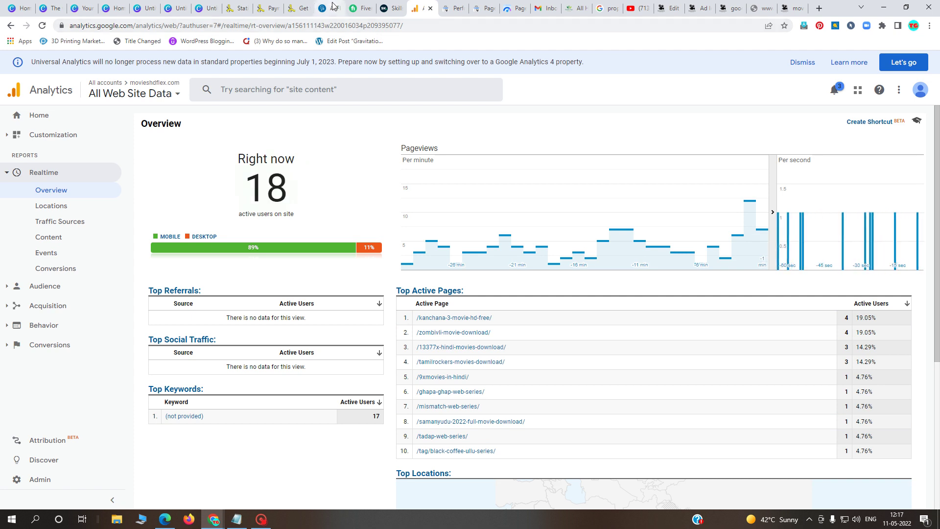
# - Switch to the Affilist payments page, highlight the latest ad revenue amount and compare it with the PropellerAds account
pyautogui.click(322, 8)
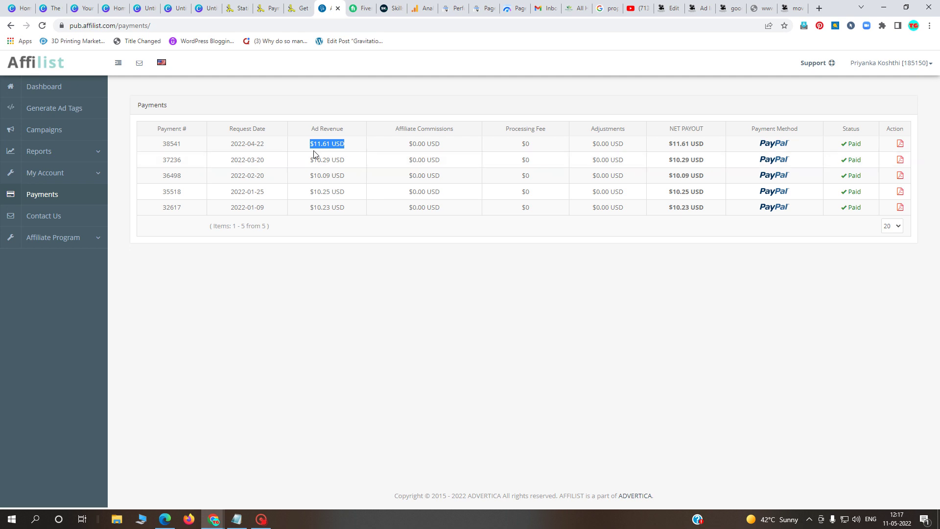
pyautogui.moveTo(313, 144); pyautogui.dragTo(375, 151)
pyautogui.click(293, 9)
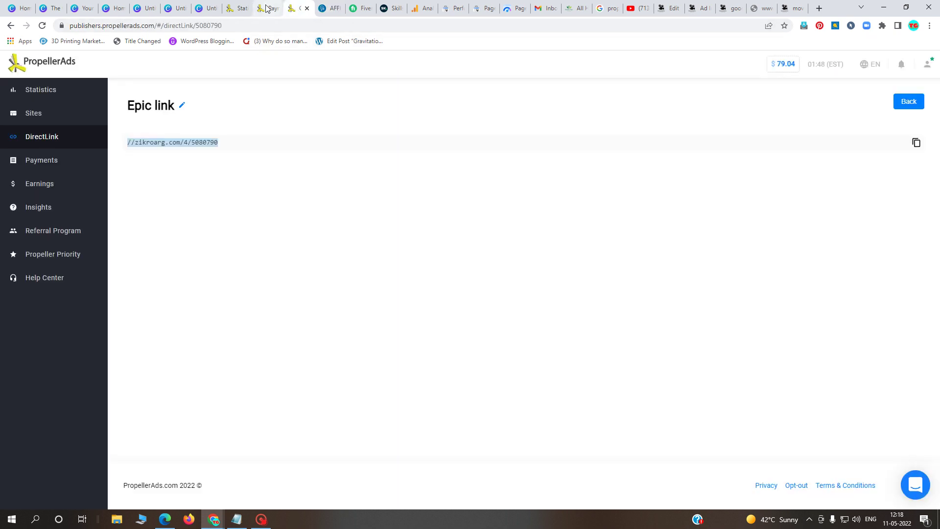
pyautogui.click(271, 8)
pyautogui.click(329, 9)
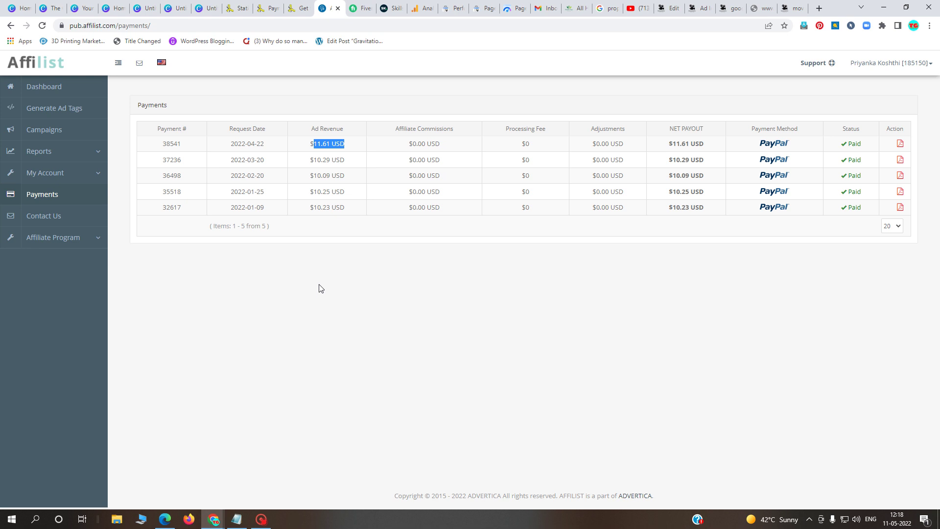
# - Revisit the PropellerAds payment methods, statistics and direct link pages, then reload the realtime overview in Google Analytics
pyautogui.click(271, 6)
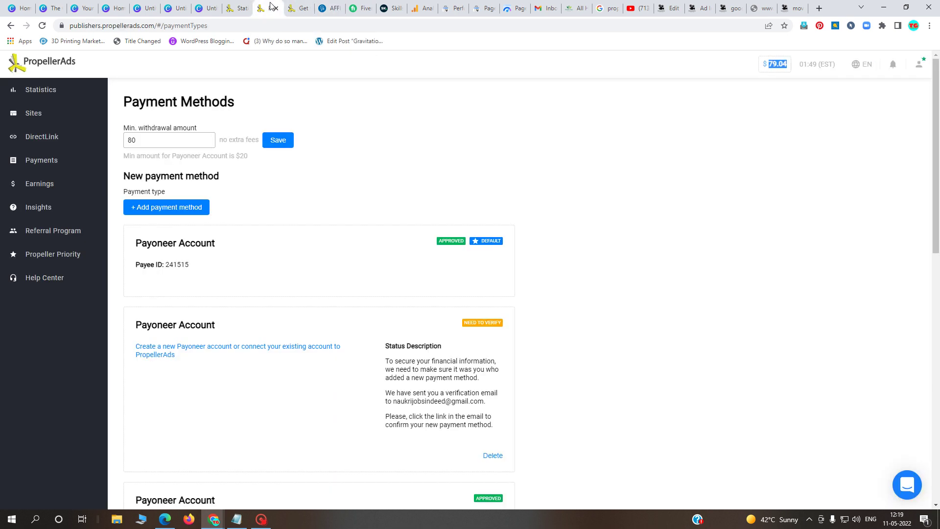
pyautogui.click(239, 5)
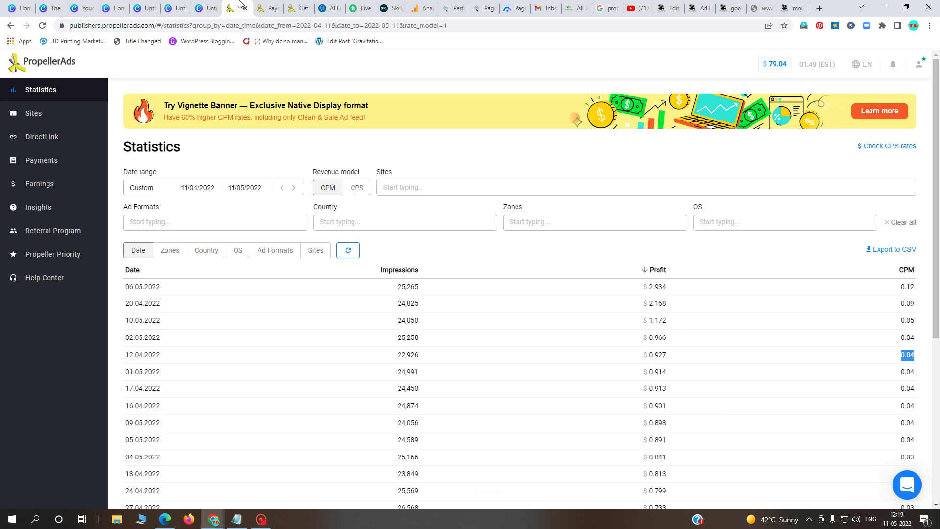
pyautogui.click(302, 9)
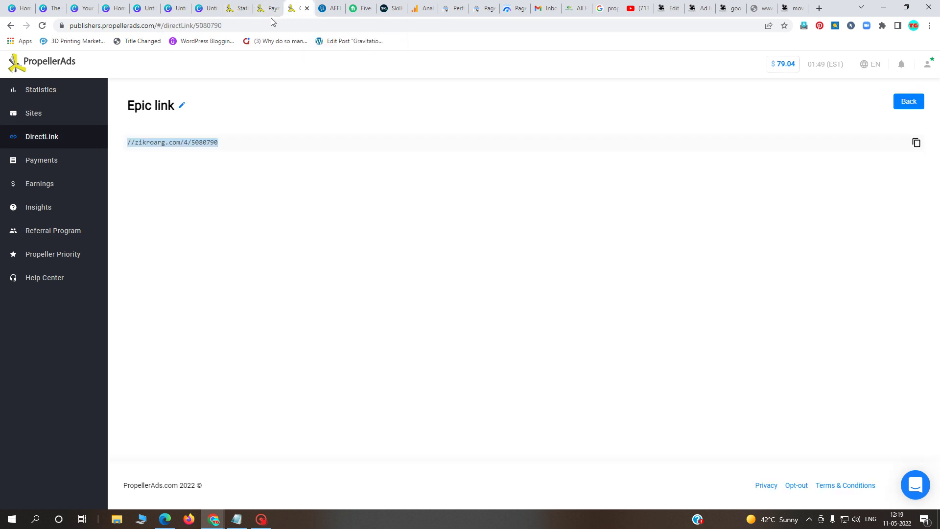
pyautogui.click(426, 8)
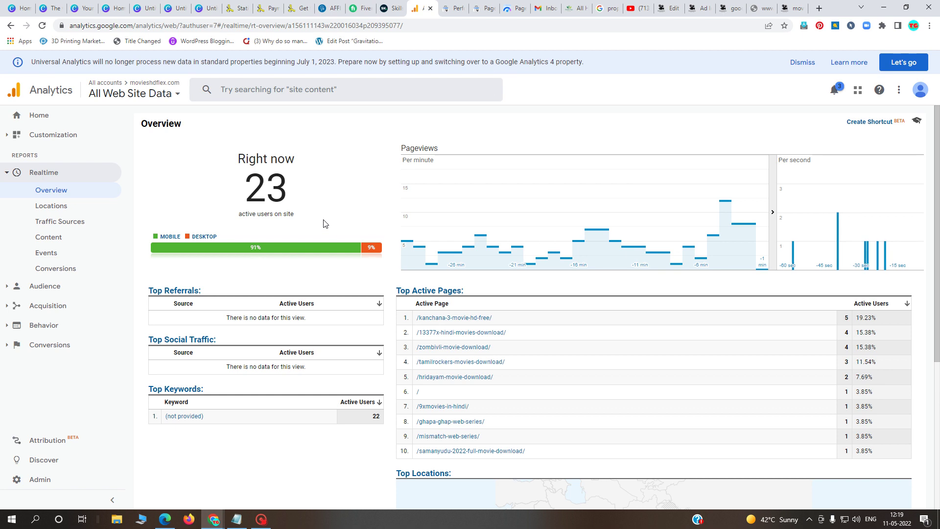
pyautogui.click(275, 28)
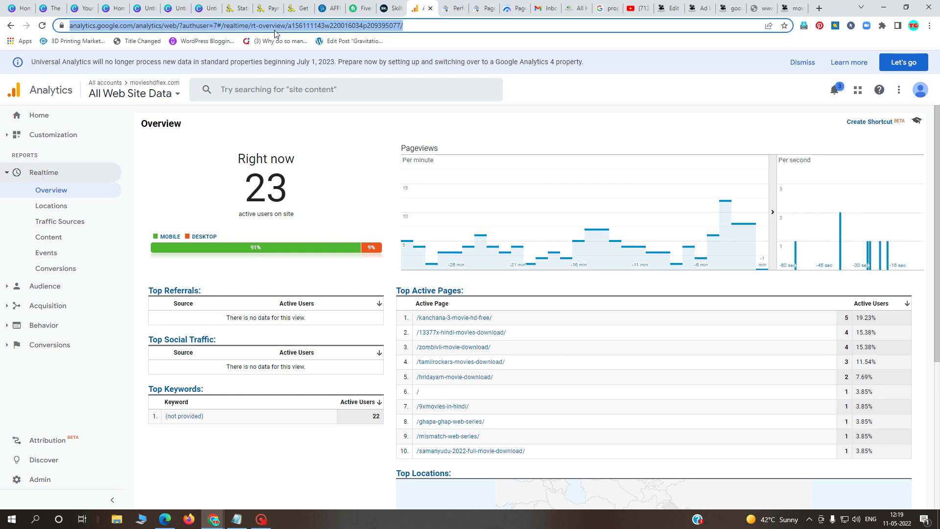
pyautogui.press('Return')
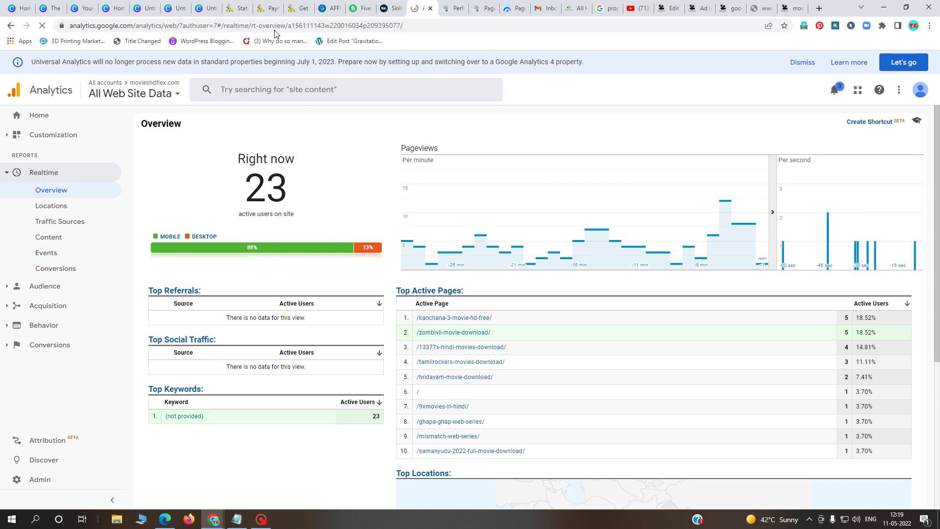